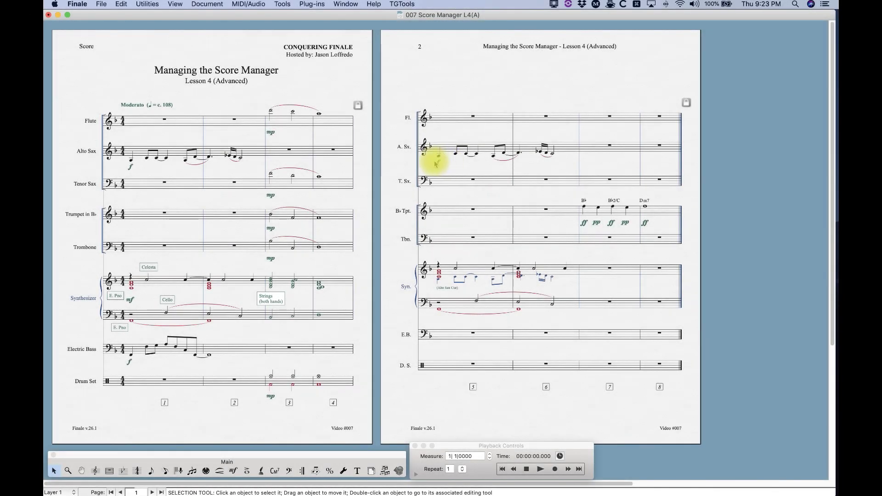
Open the Score Manager's instrument list and select the Flute
key(super+k)
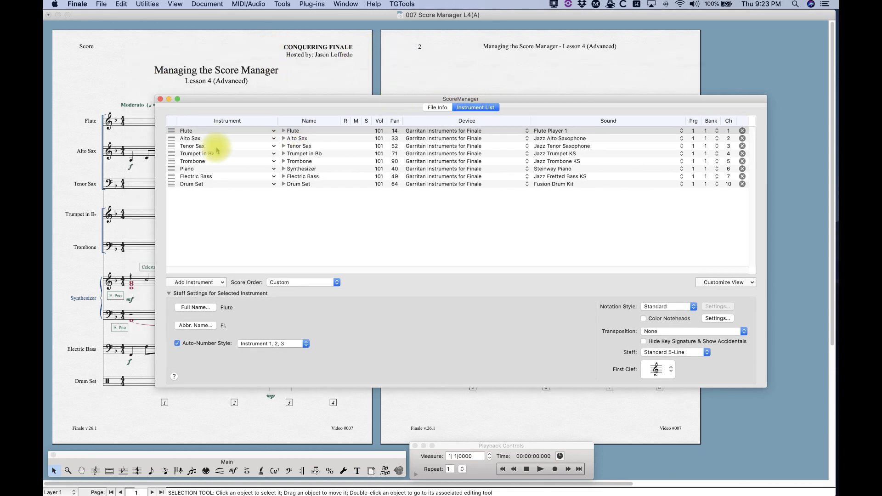
click(173, 134)
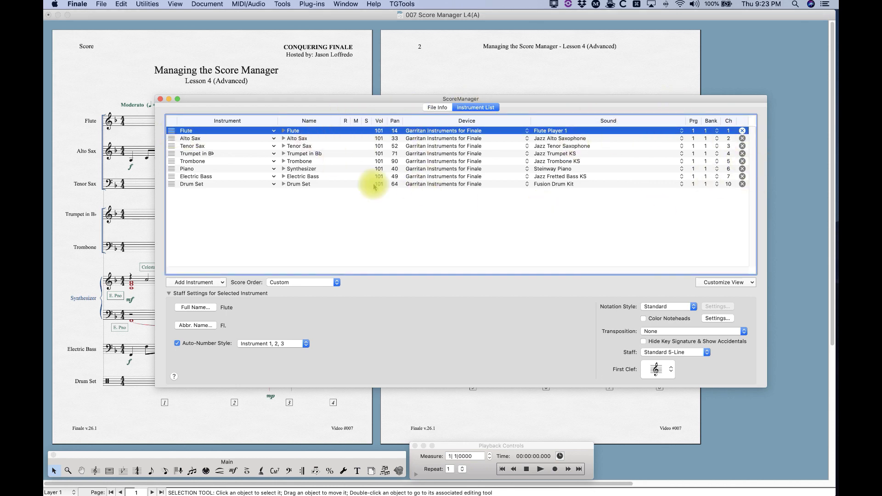
Set the Flute's volume to 125 and the Alto Sax's volume to 120
double_click(379, 131)
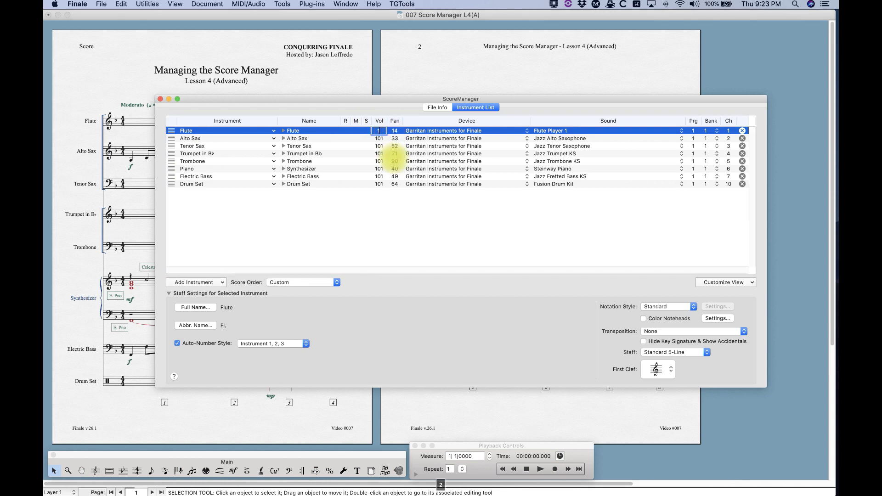
text(125)
double_click(379, 138)
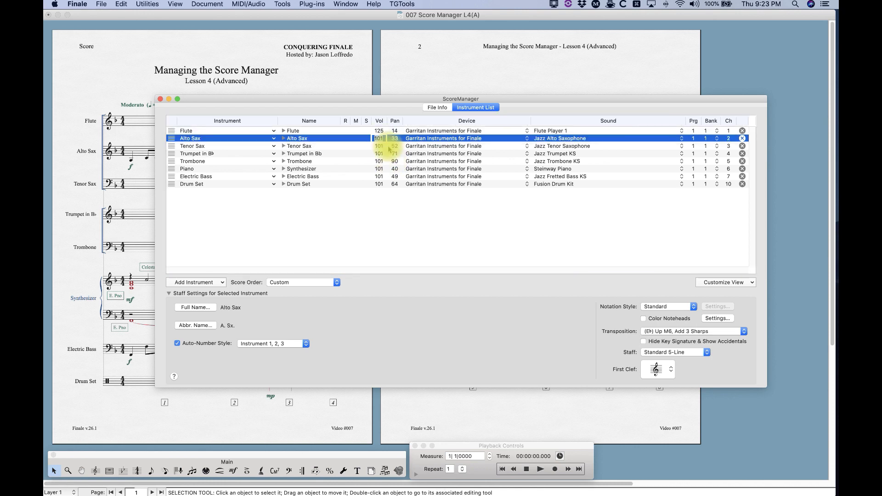
text(120)
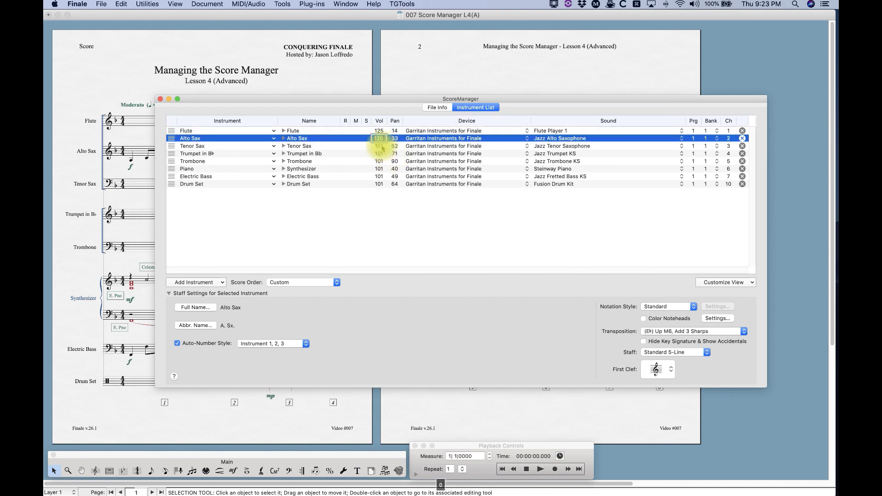
key(Return)
Set the volumes of the Alto Sax and the Flute back to 101
double_click(379, 138)
text(101)
double_click(379, 131)
text(10)
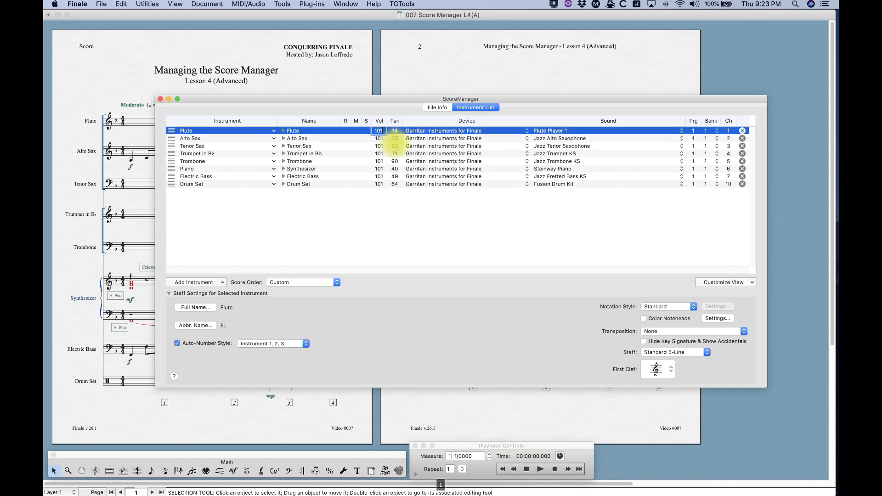
text(1)
click(390, 212)
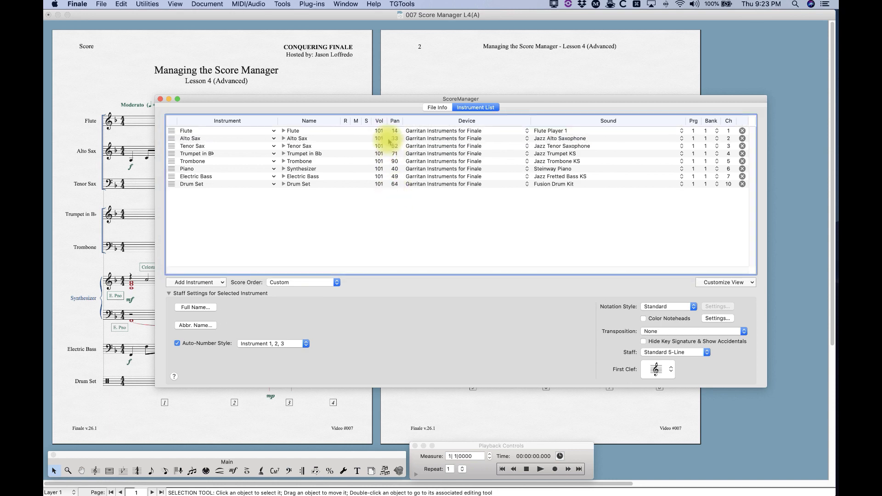
Try the solo and mute switches of the Flute, leaving them off
click(368, 132)
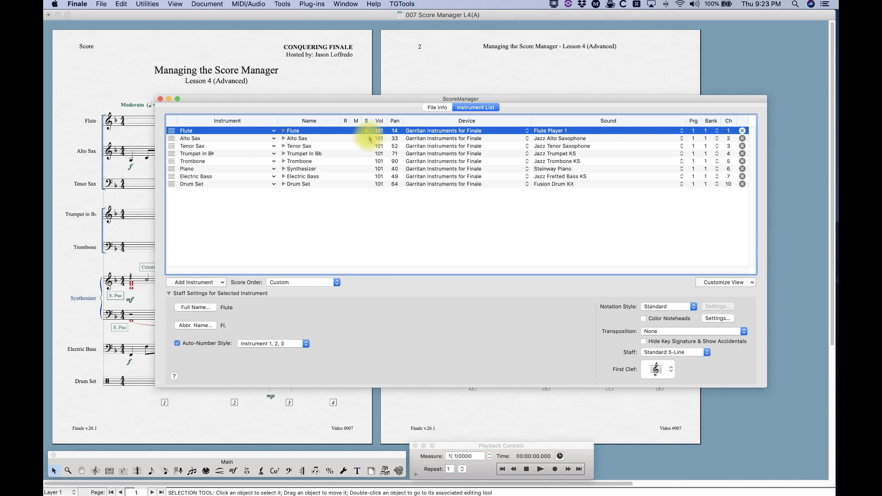
click(366, 133)
click(363, 132)
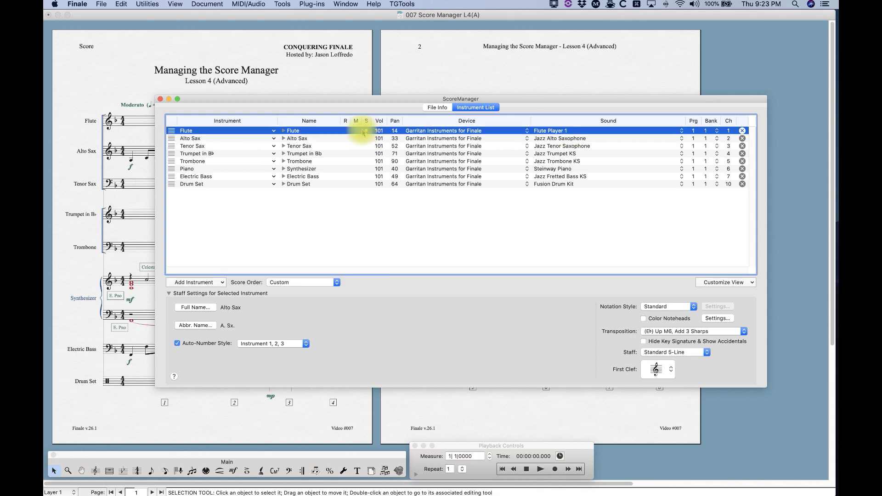
click(356, 144)
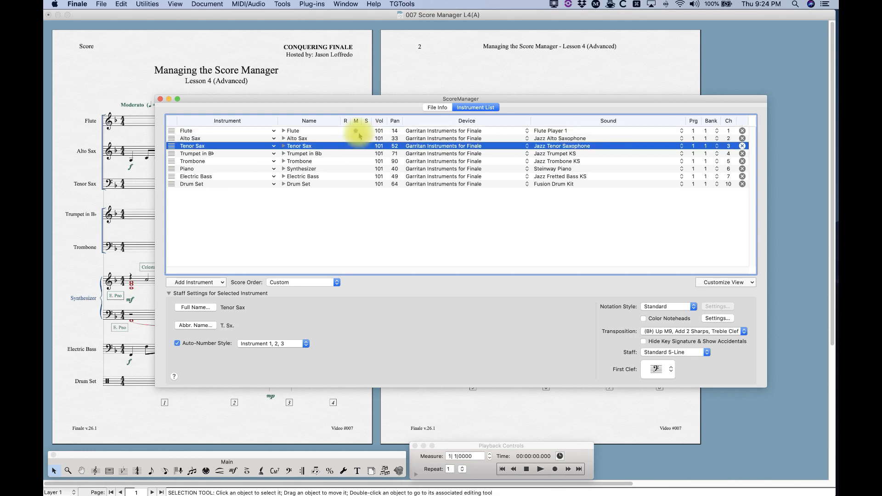
click(348, 132)
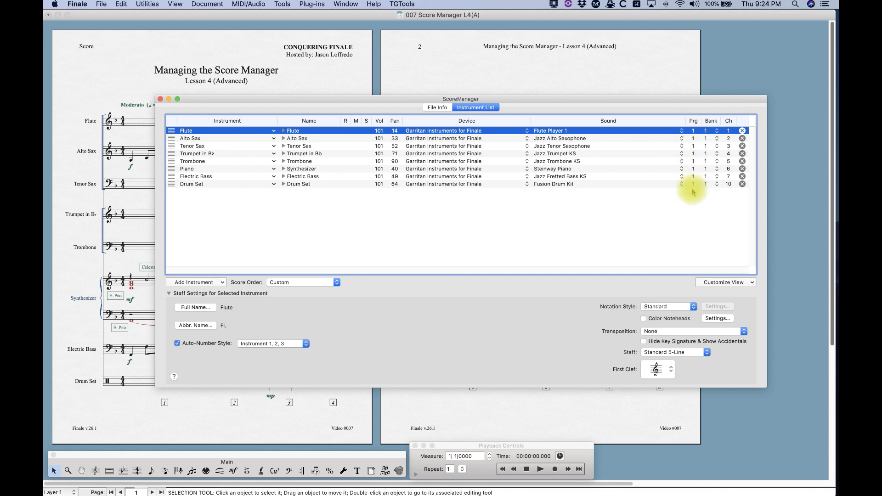
Switch score playback to MIDI and back to Audio Units to compare the assigned devices and sounds
click(247, 4)
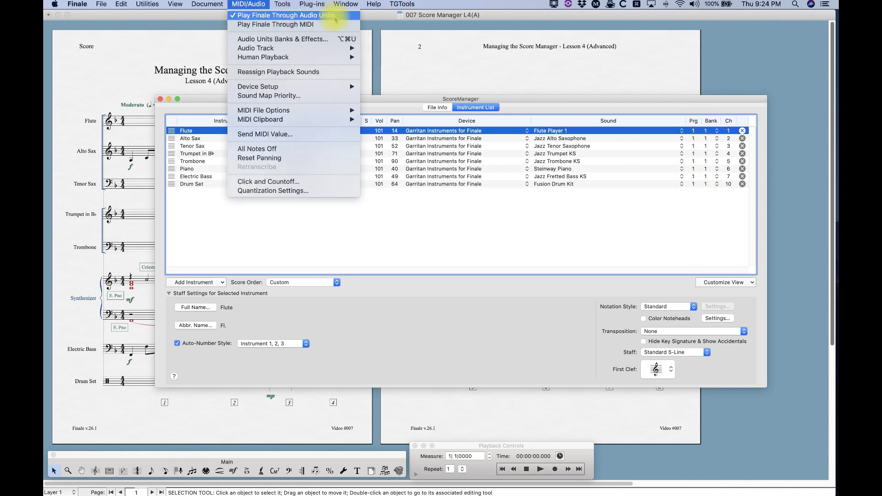
click(260, 25)
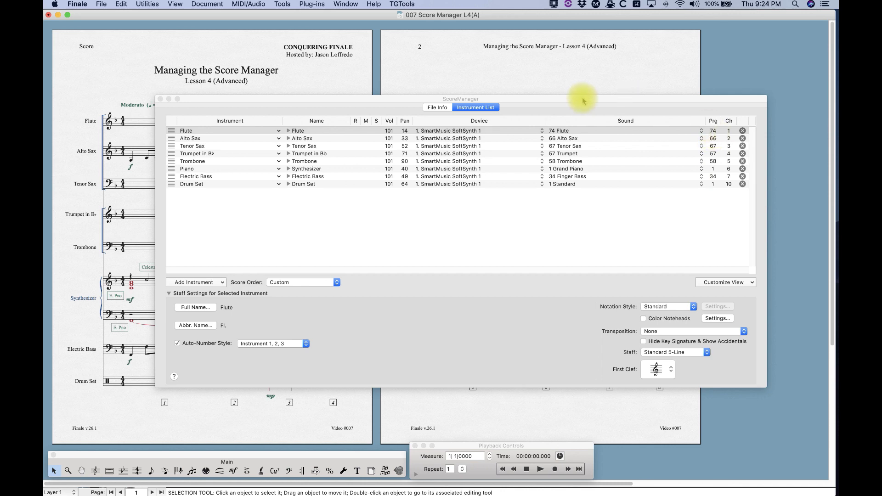
click(253, 4)
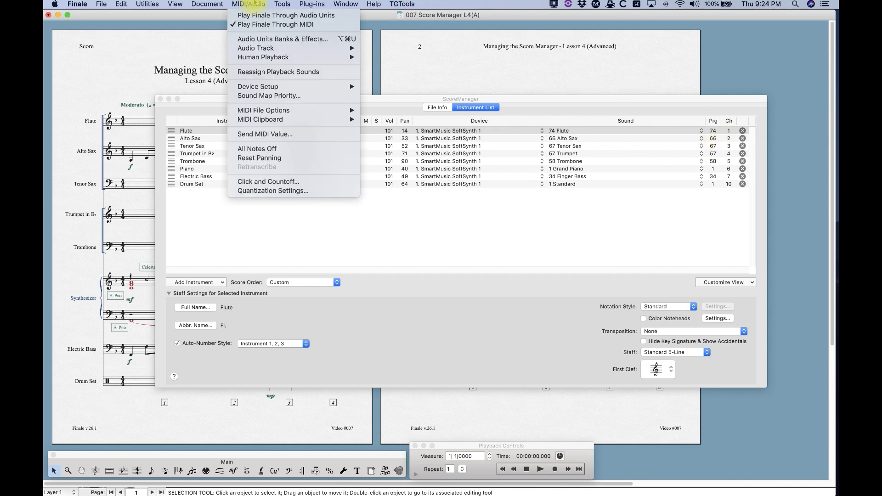
click(255, 16)
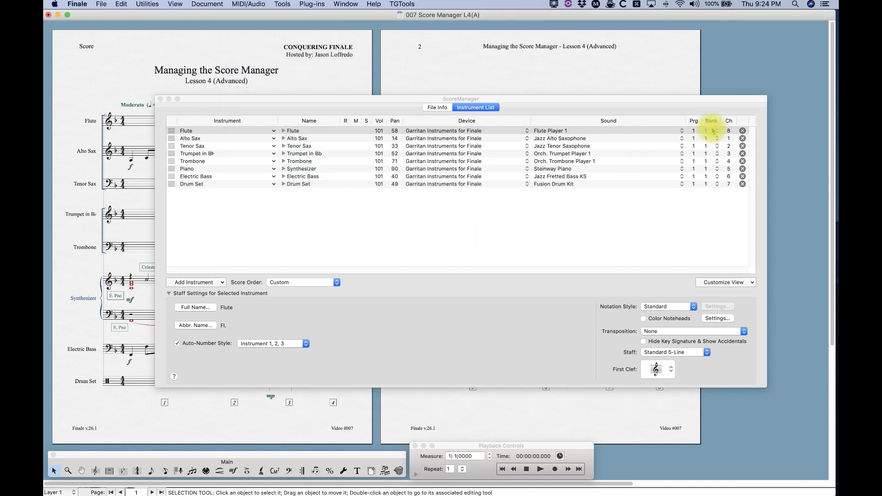
Examine the player assigned to Bank 1 in the Audio Units Banks & Effects settings and close them
click(240, 3)
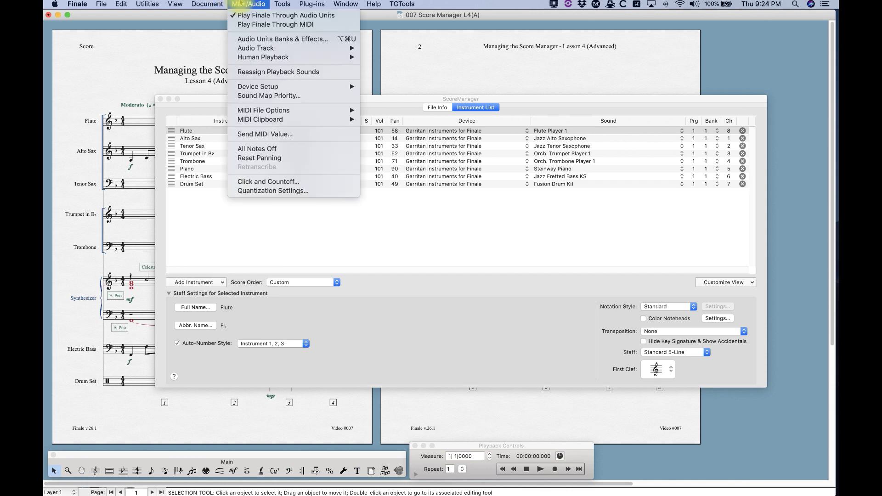
click(248, 39)
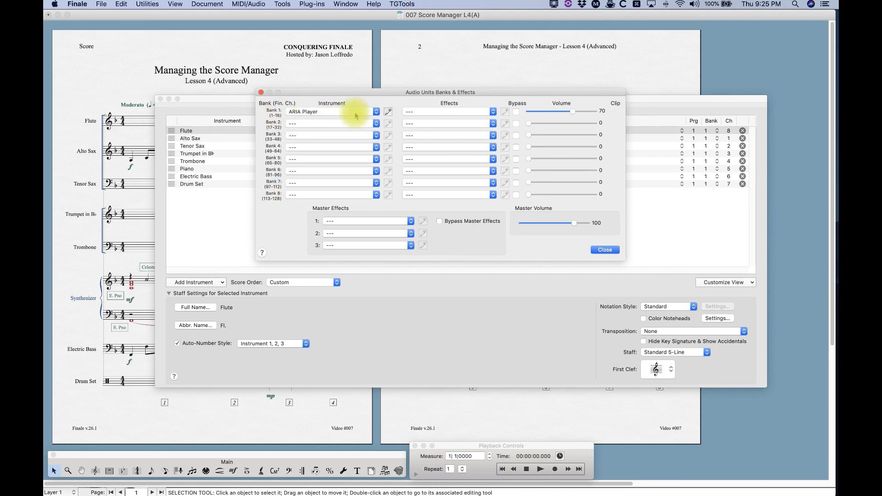
click(260, 93)
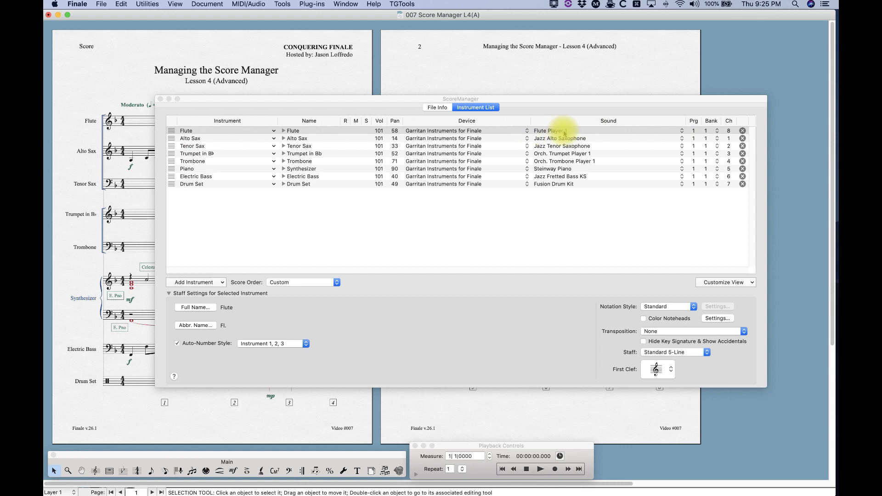
Assign the Jazz Trumpet KS sound to the Trumpet in Bb and Jazz Trombone KS to the Trombone
click(578, 155)
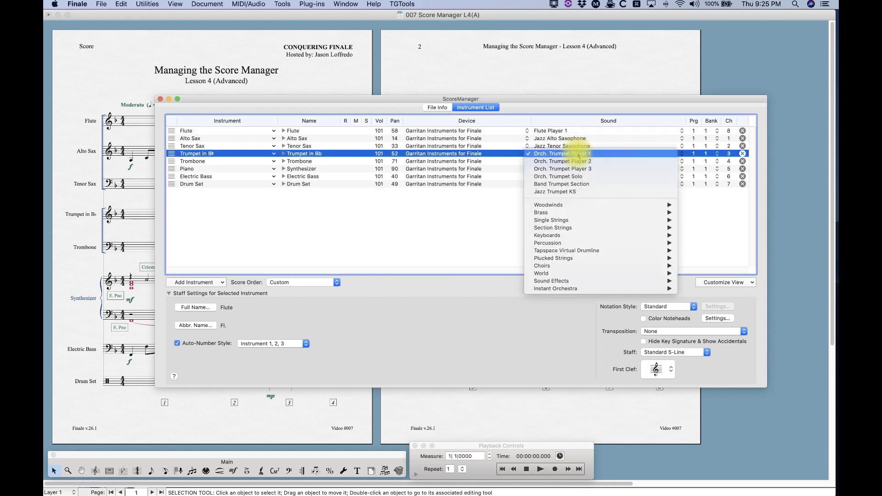
click(572, 191)
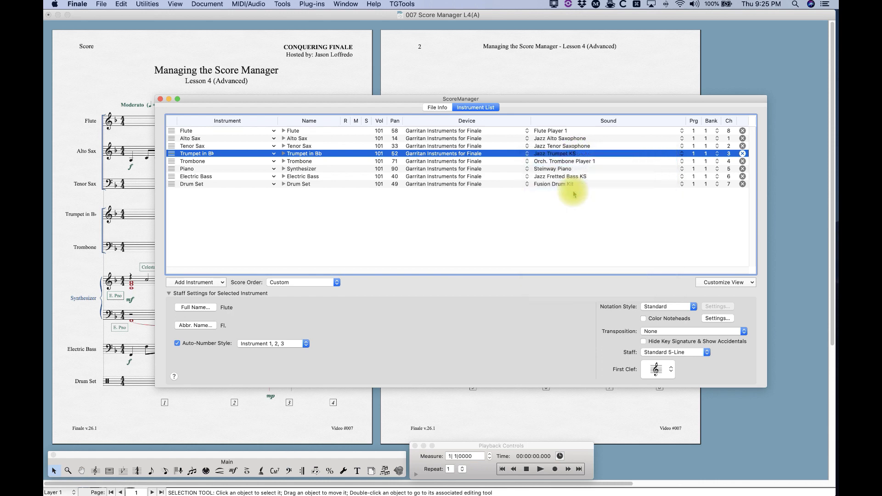
click(570, 163)
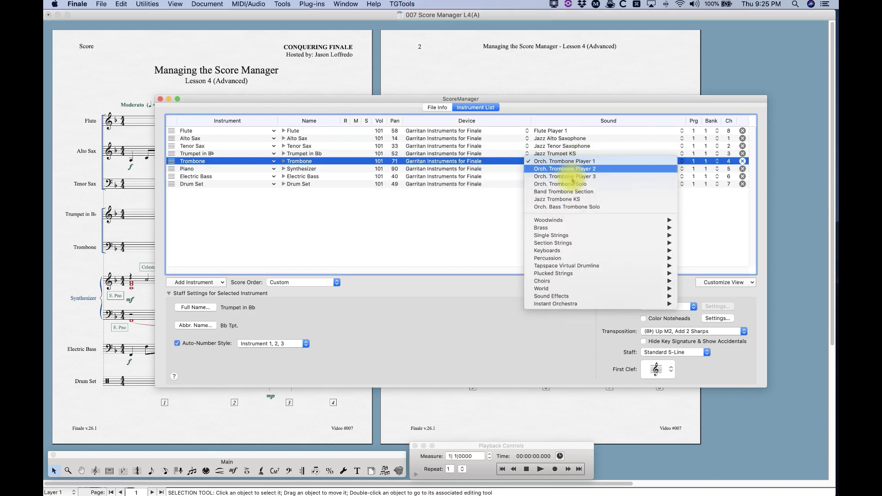
click(557, 199)
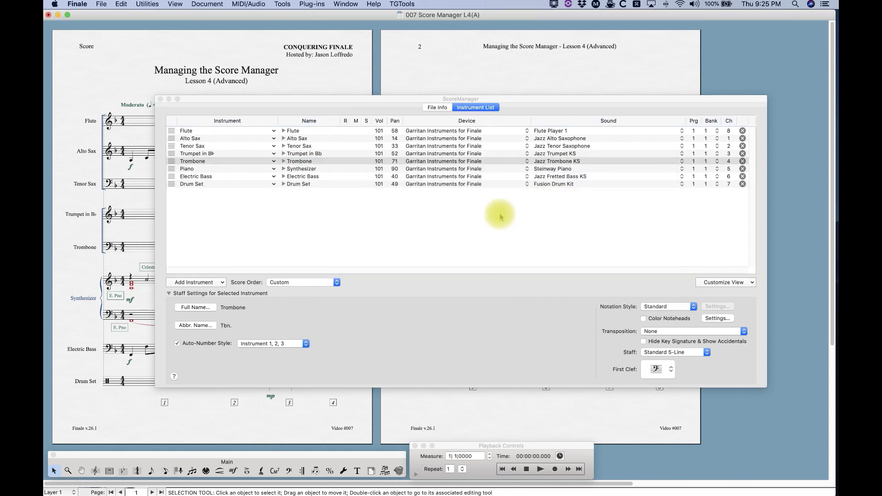
Move the Score Manager clear of the bass staff in the score and solo the Electric Bass
drag(393, 103, 406, 39)
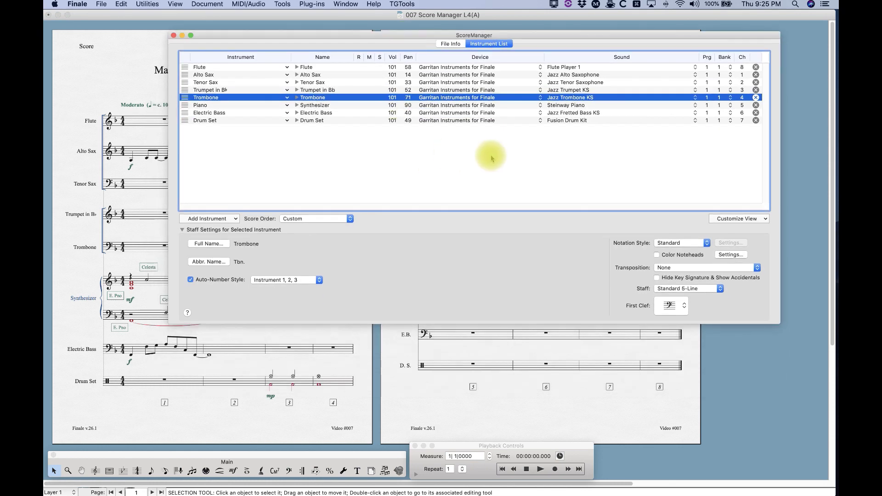
click(186, 114)
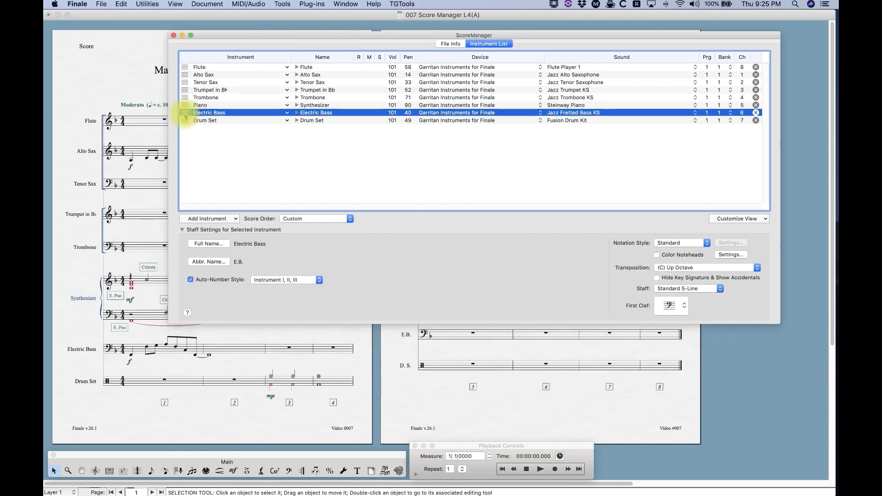
click(381, 113)
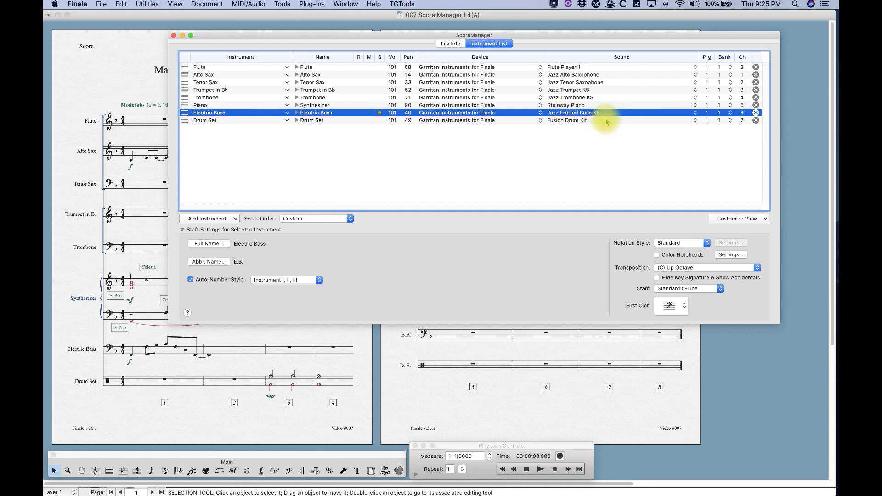
Play the opening measures to hear the soloed Electric Bass with its Jazz Fretted Bass KS sound, and stop playback
click(513, 449)
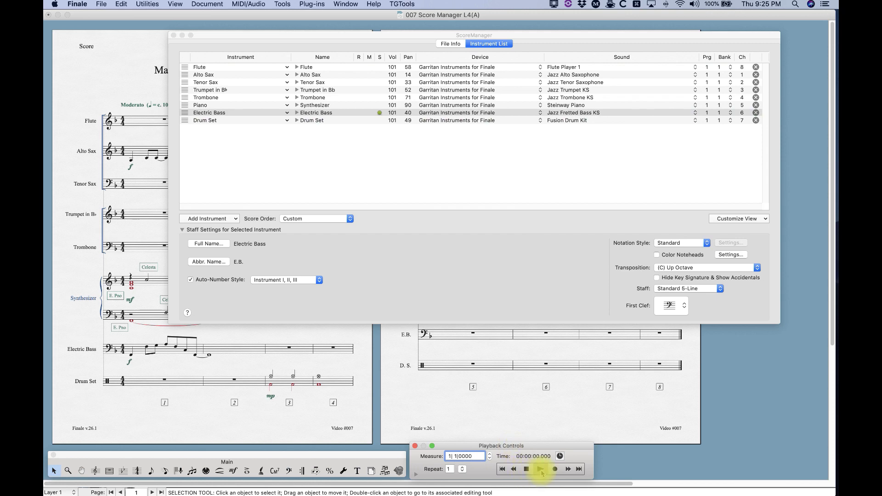
click(541, 469)
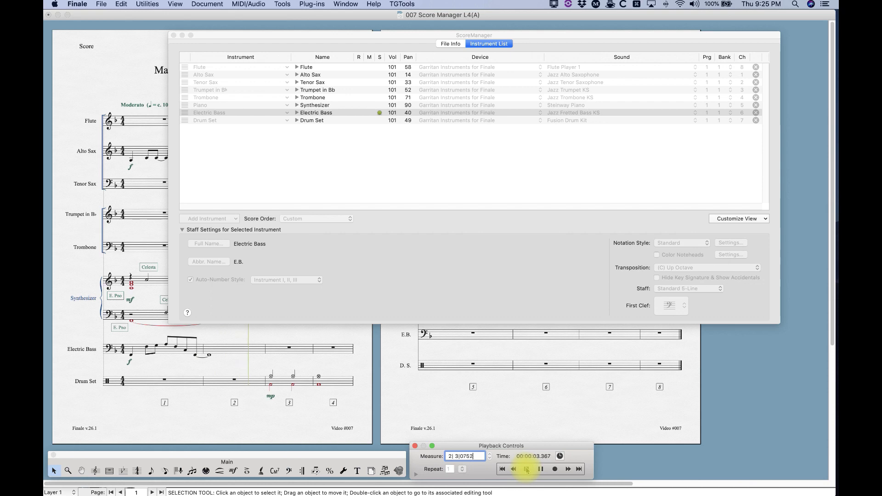
click(527, 469)
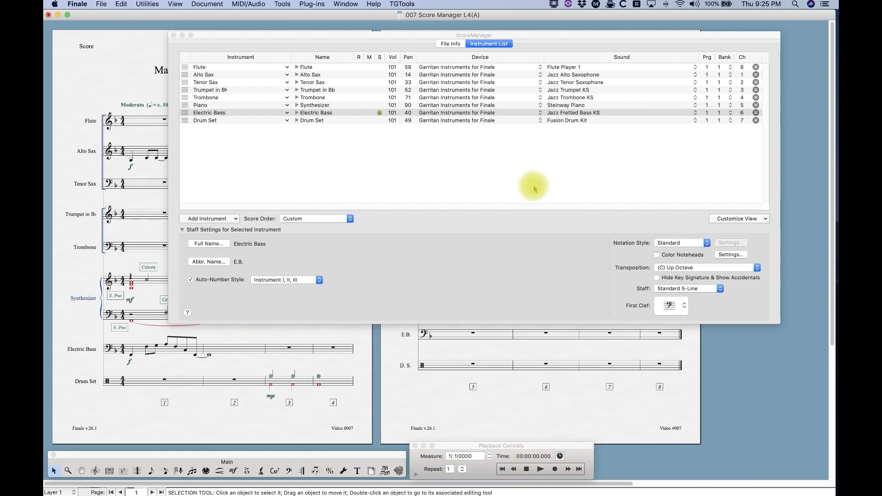
Change the Electric Bass sound to Electric Bass (finger)
click(580, 113)
click(575, 114)
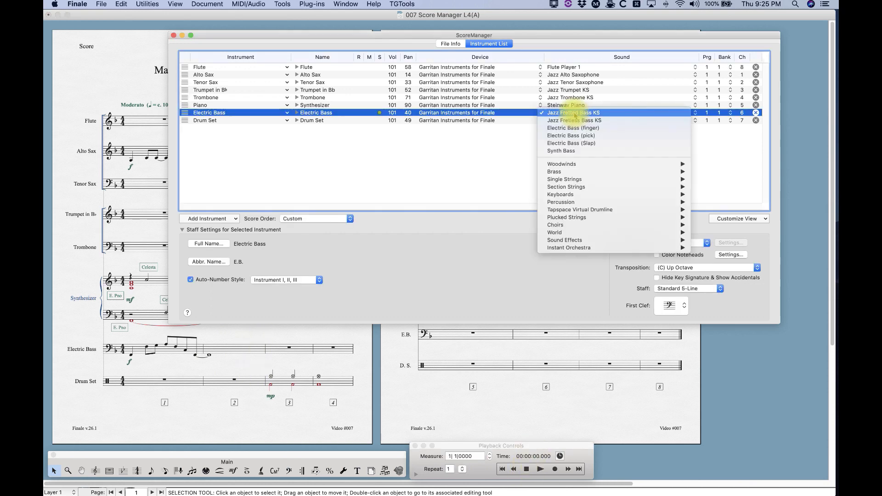
click(572, 129)
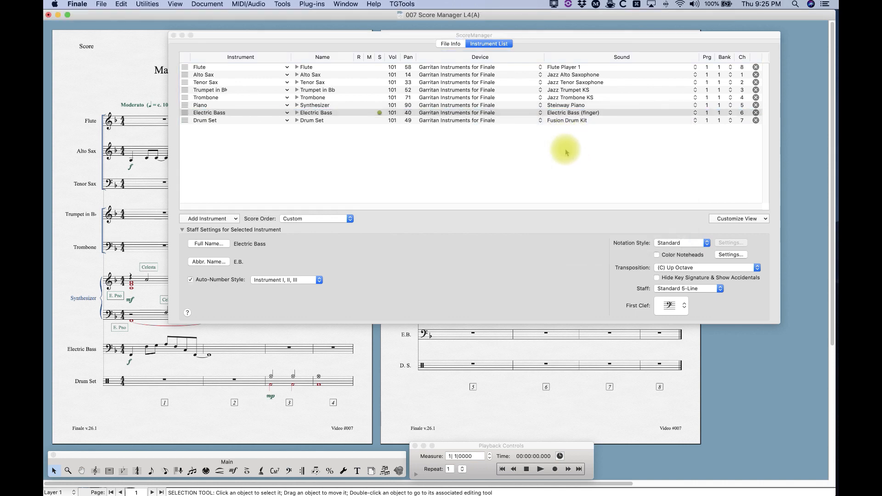
Play the opening measures again to hear the Electric Bass (finger) sound, stop playback, and return to the Score Manager
click(542, 448)
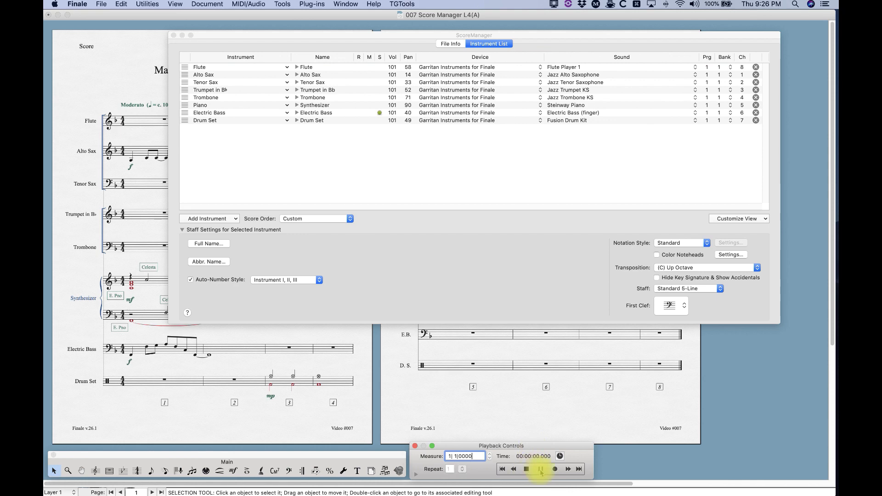
click(540, 471)
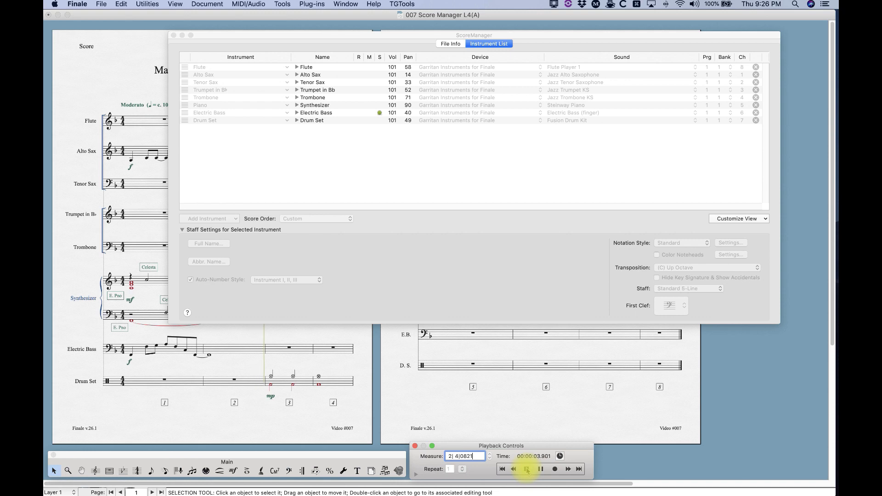
click(527, 469)
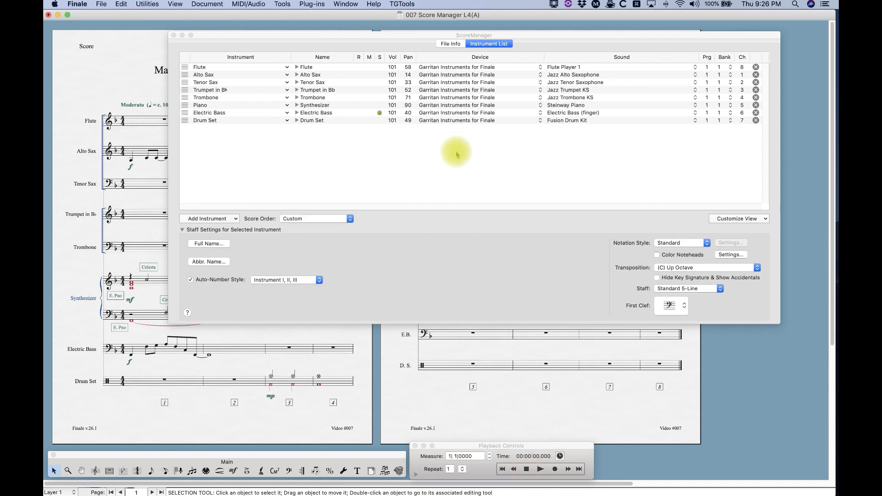
click(500, 46)
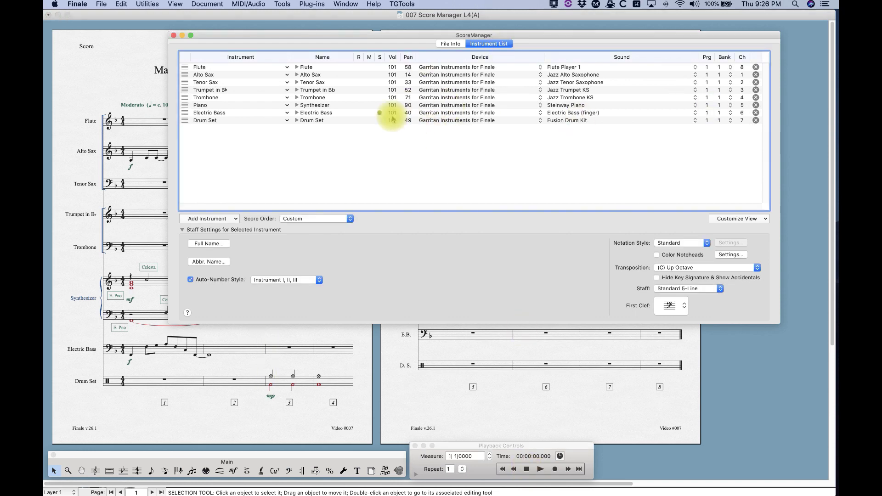
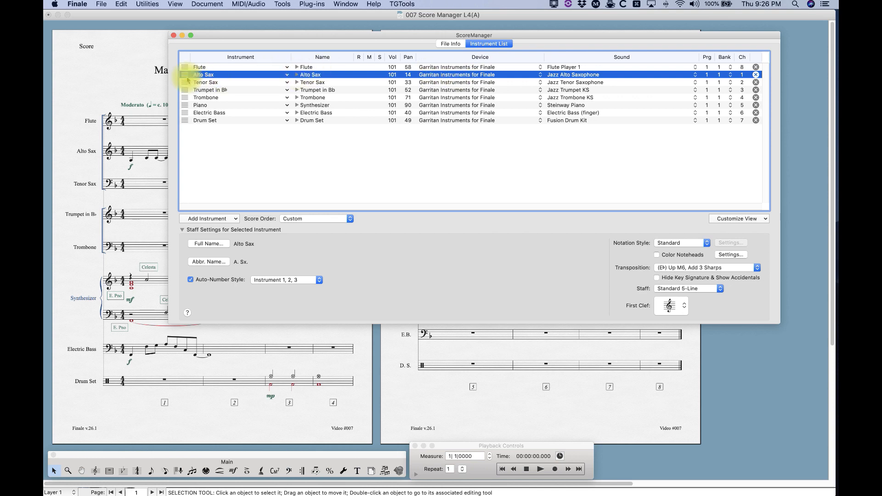
Solo the Alto Sax, play the opening measures to hear its Jazz Alto Saxophone sound, and stop playback
click(379, 75)
click(516, 442)
click(540, 469)
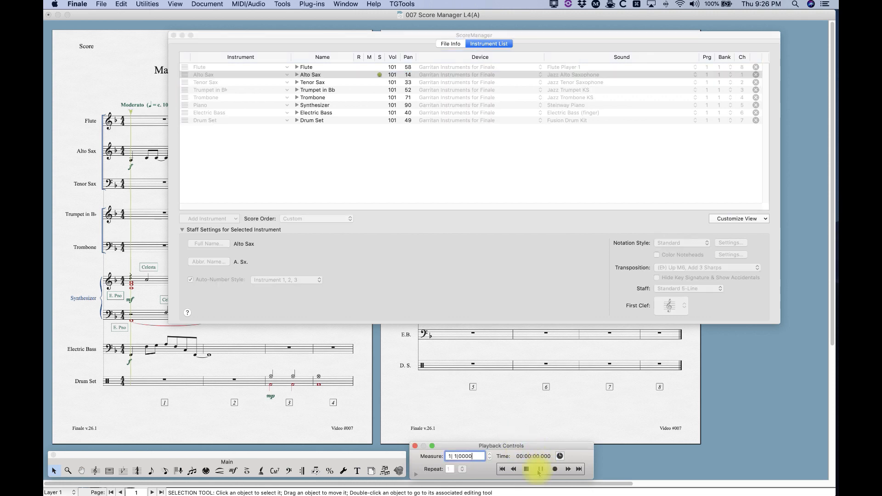
mouse_move(315, 32)
mouse_down()
mouse_move(336, 245)
mouse_move(295, 12)
mouse_move(311, 24)
mouse_up()
click(527, 469)
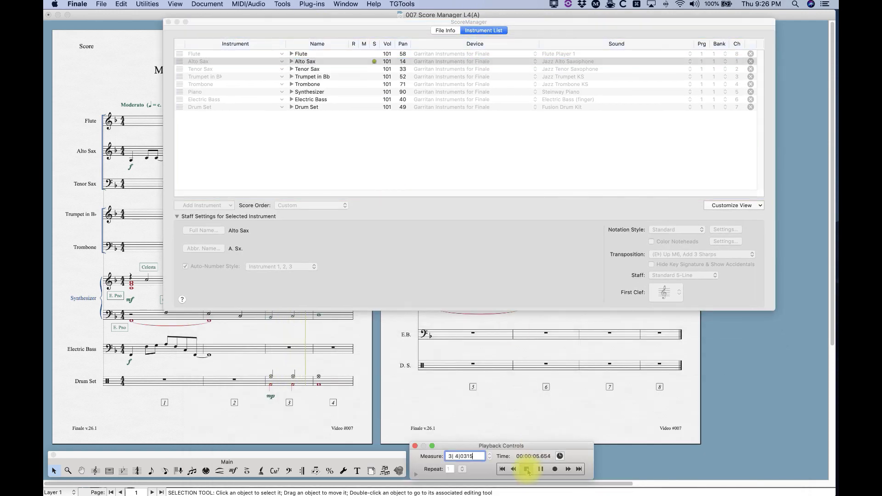
click(502, 144)
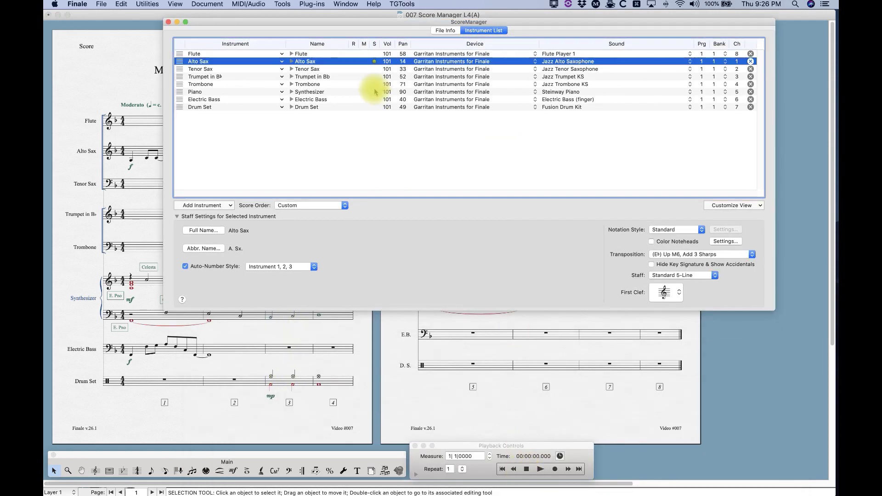
Set the Alto Sax playback device to Kontakt 5
click(445, 63)
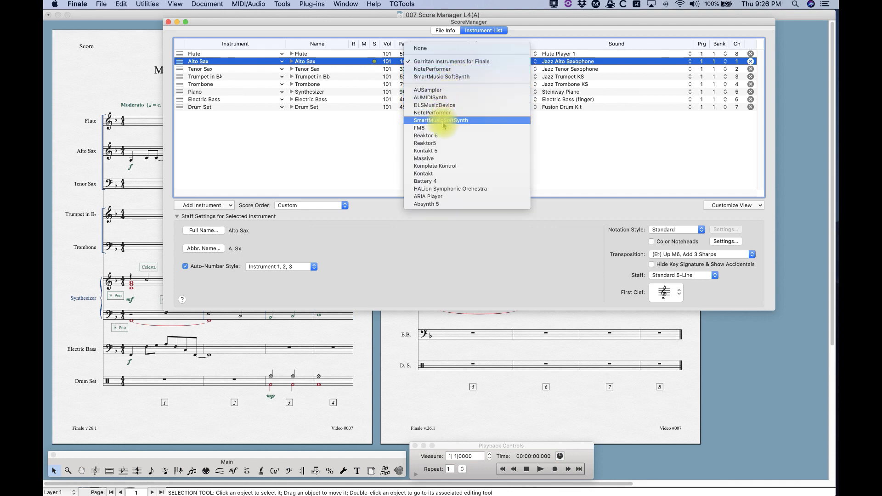
click(433, 152)
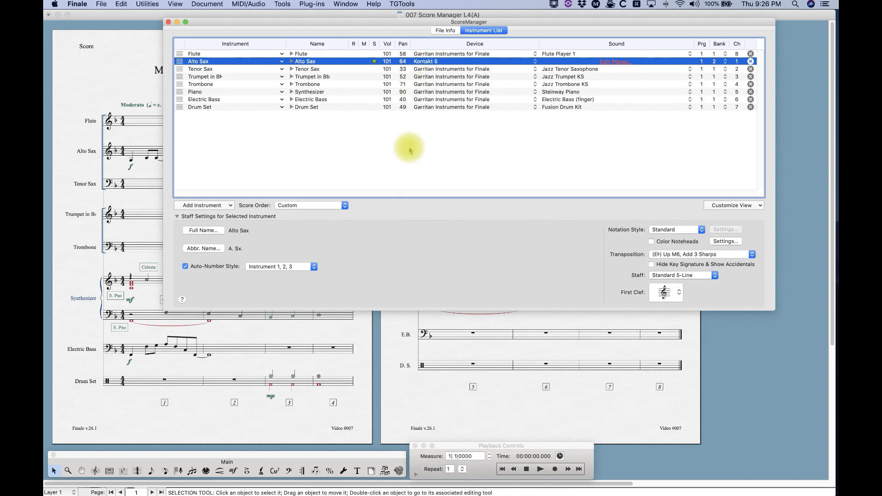
click(425, 143)
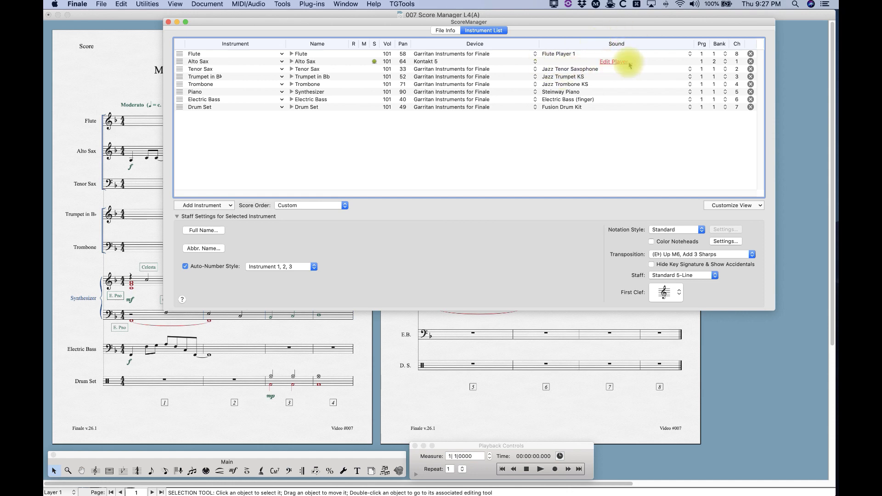
Open the Alto Sax's Kontakt player and load Alto Sax.nki from the Session Horns Pro library
click(615, 63)
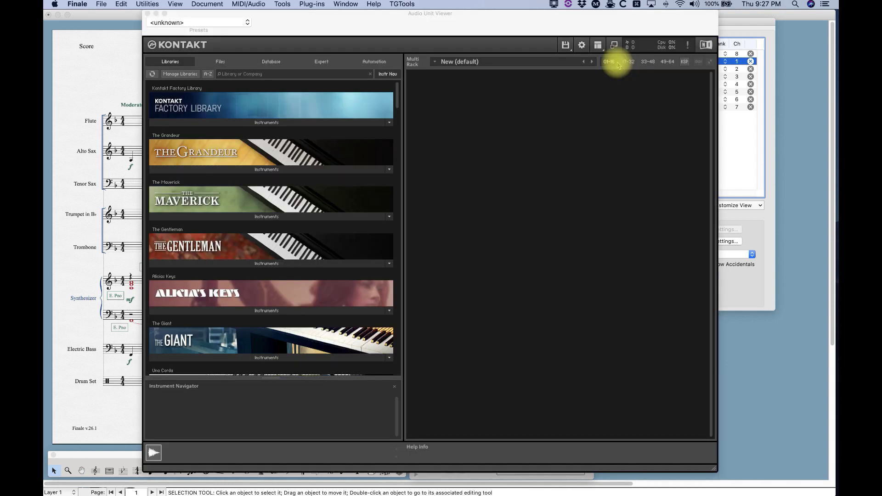
click(398, 96)
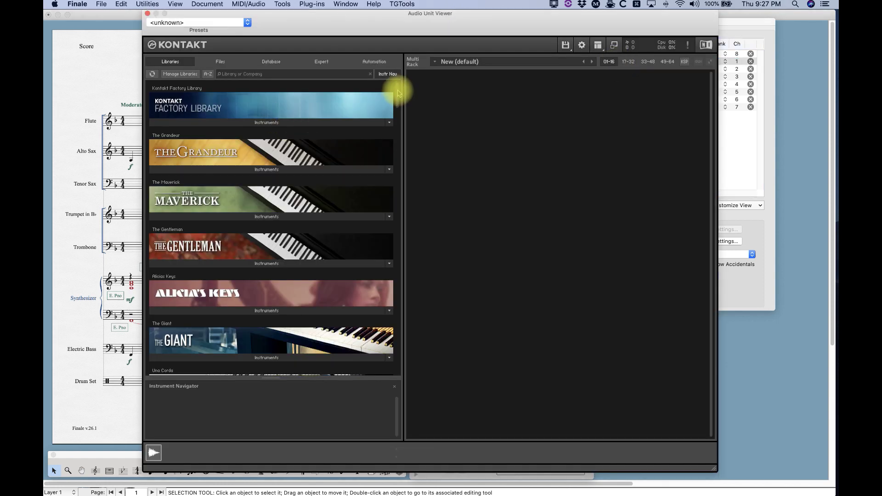
drag(399, 95, 402, 302)
click(232, 250)
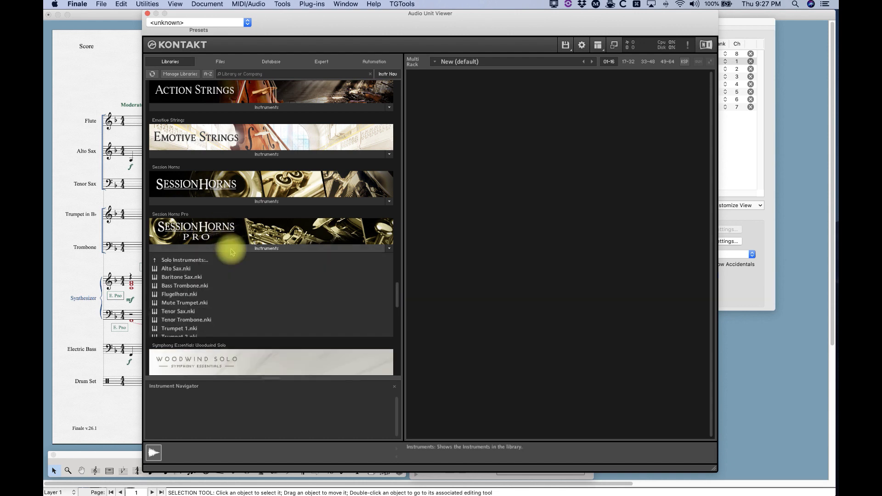
double_click(154, 270)
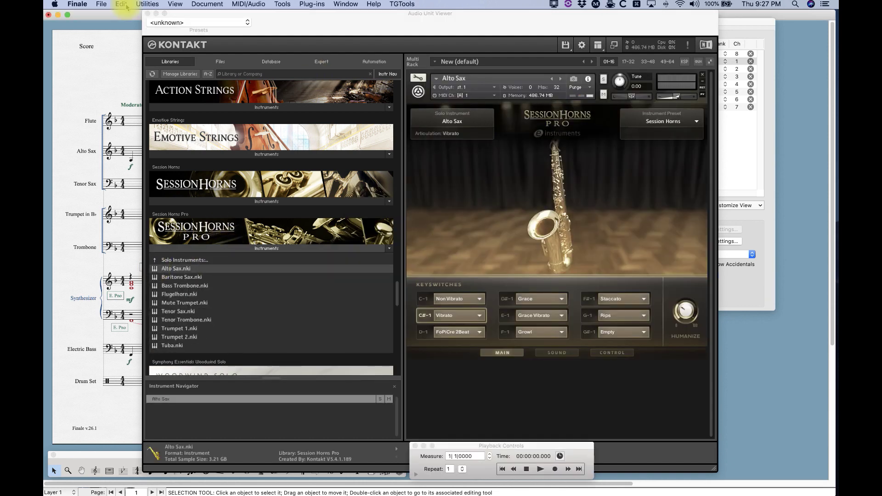
click(147, 15)
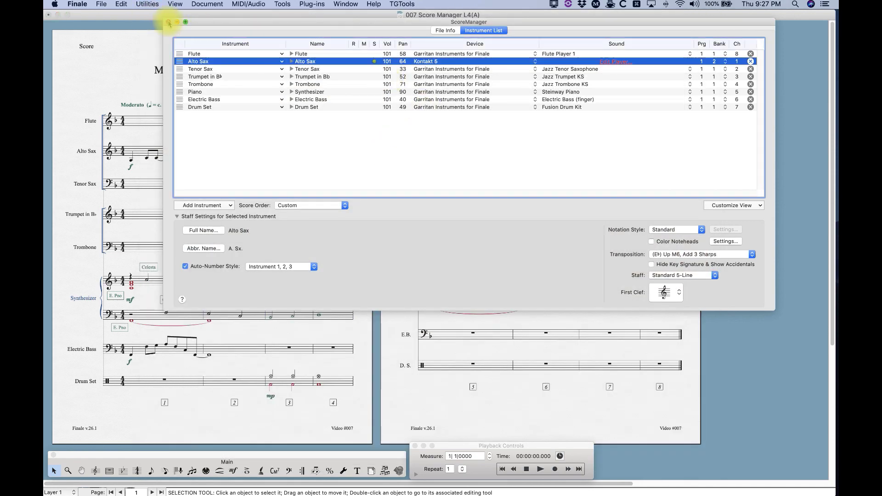
Close the Score Manager, play the opening measures to hear the Kontakt alto sax, and stop playback
click(168, 22)
click(526, 469)
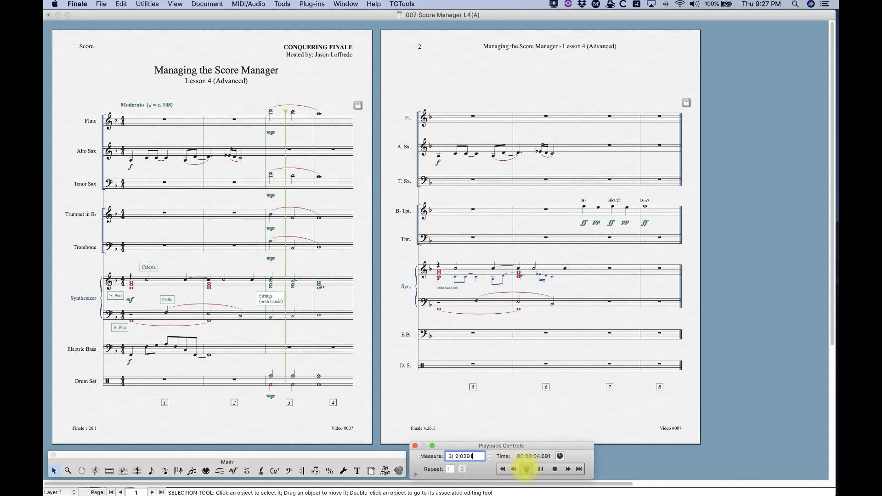
click(526, 469)
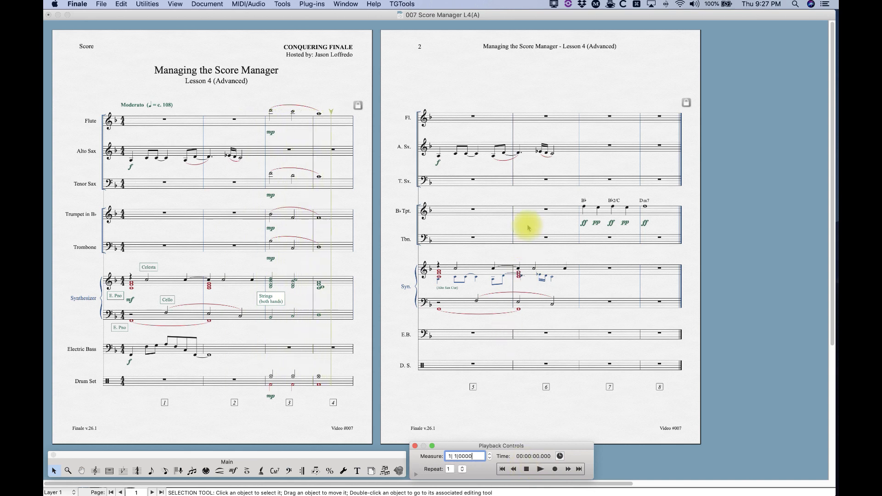
click(528, 227)
click(527, 471)
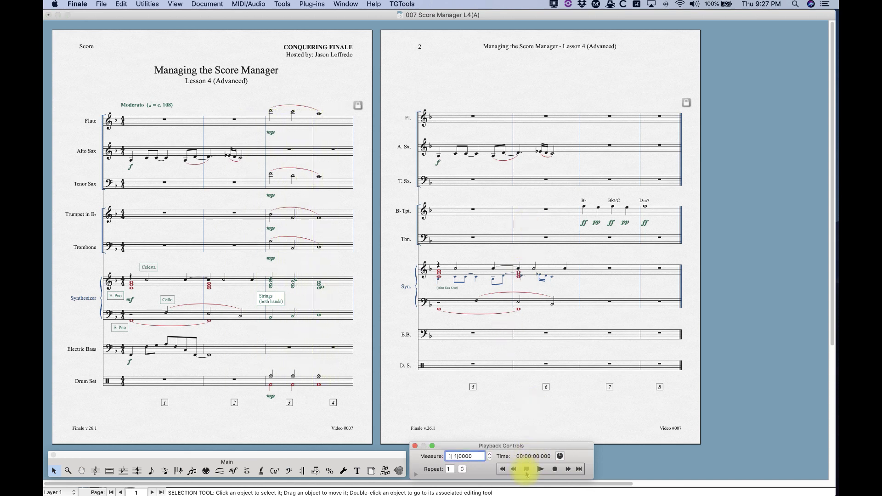
Reopen the Score Manager, set the Alto Sax device to Garritan Instruments for Finale, and turn off its solo
key(super+k)
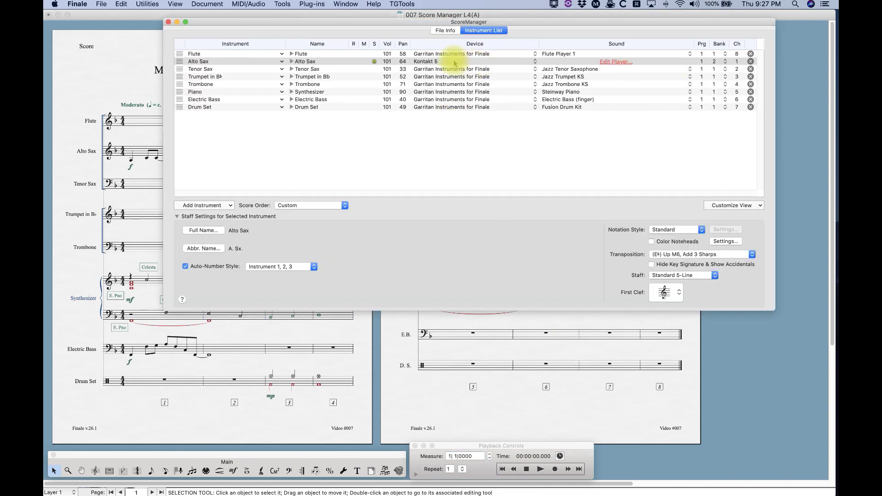
click(454, 62)
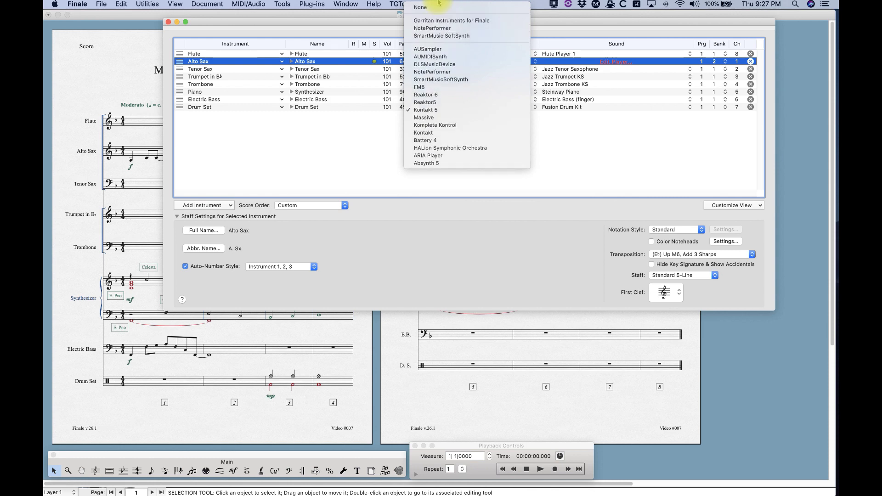
click(433, 21)
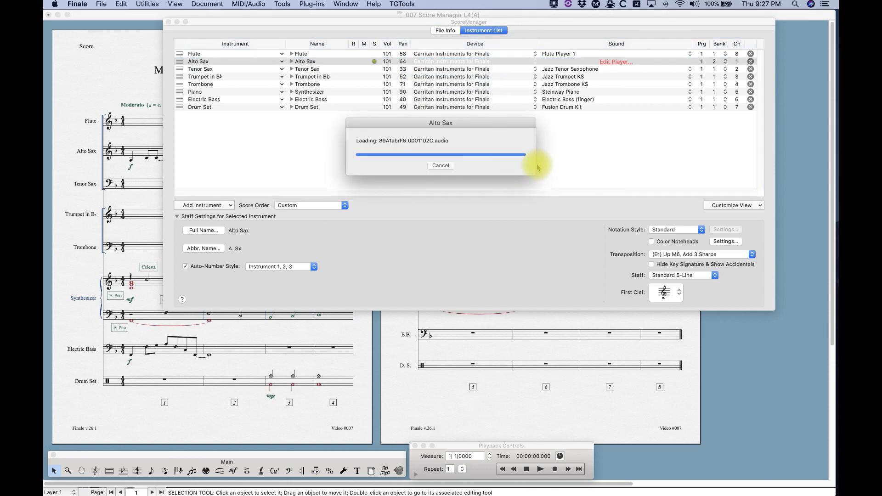
click(374, 64)
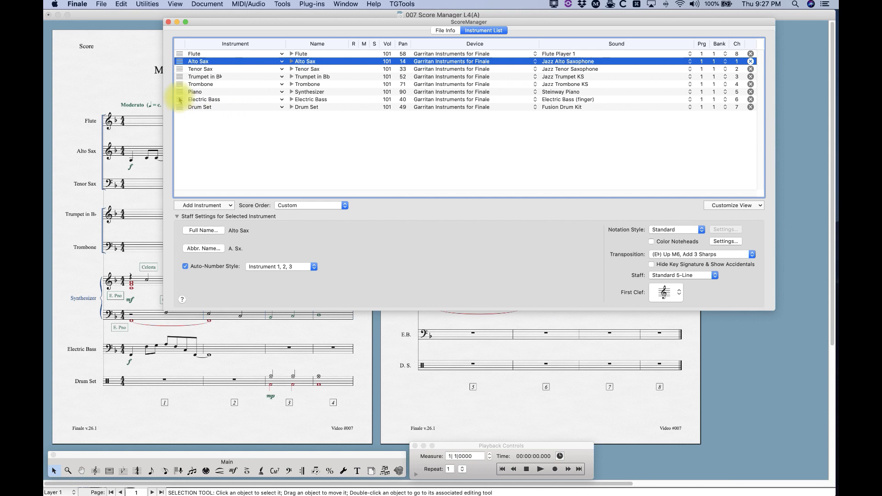
Shorten the Score Manager window to uncover the Synthesizer staves in the score, and solo the Synthesizer
drag(472, 311, 462, 236)
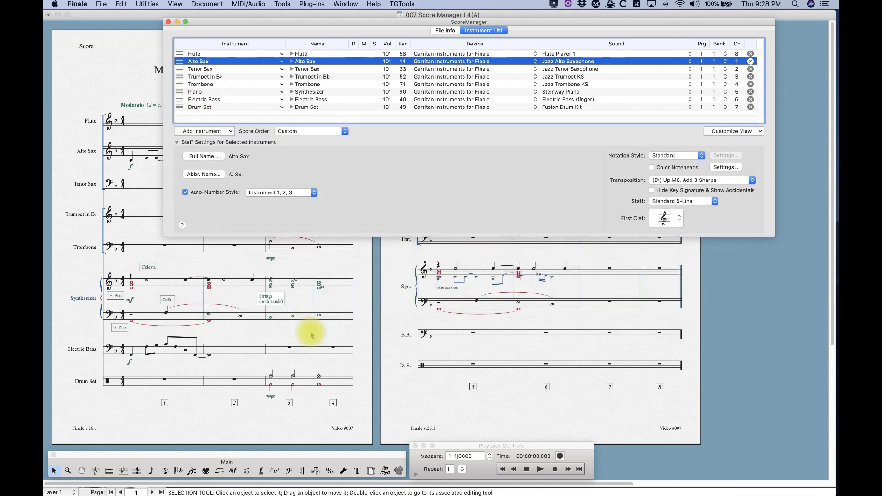
key(super+equal)
key(super+equal)
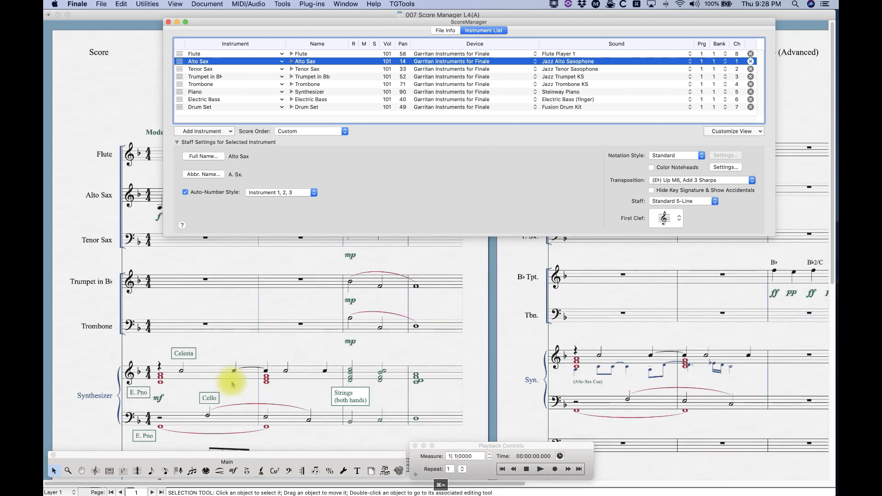
scroll(232, 384, down, 3)
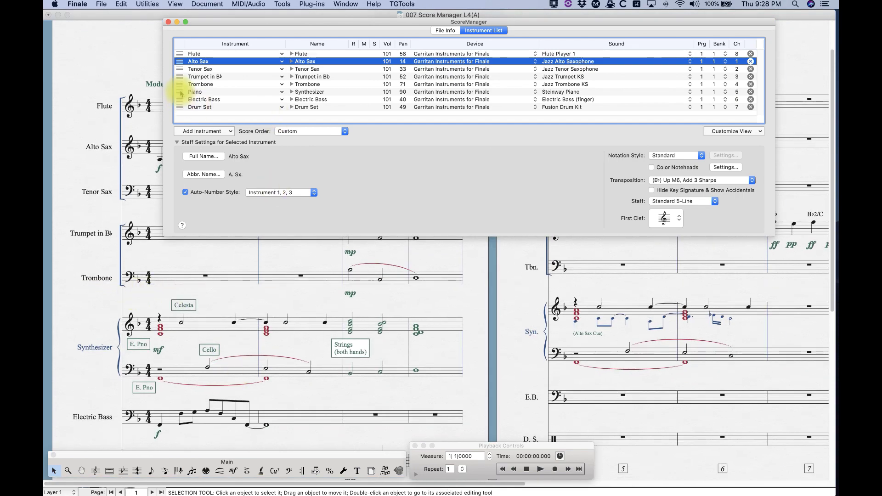
click(181, 92)
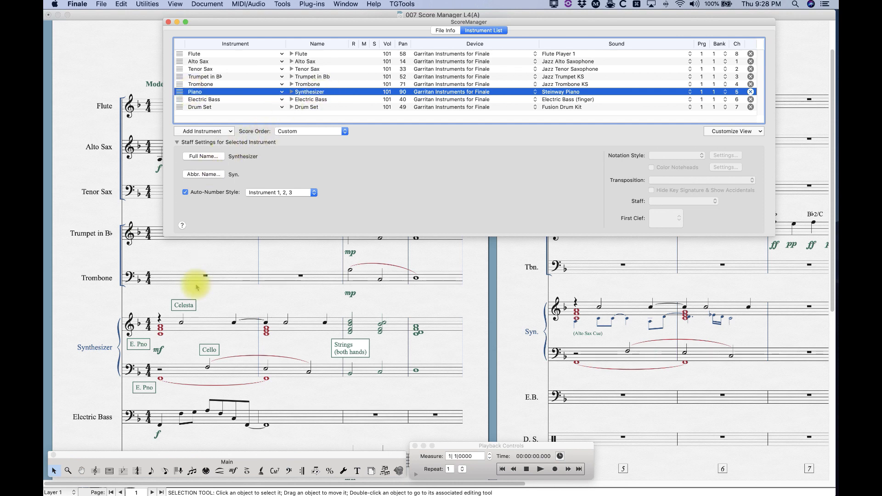
scroll(199, 294, up, 1)
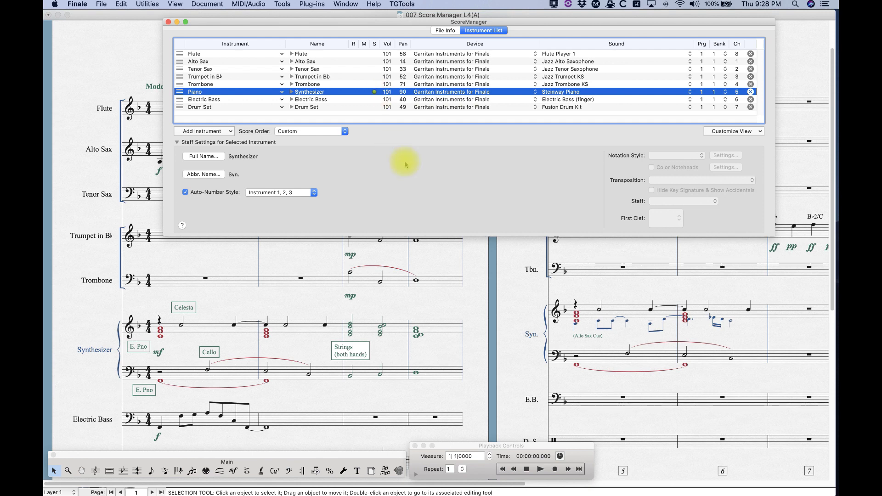
Play the opening measures to hear the soloed Synthesizer with its Steinway Piano sound, and stop playback
click(538, 468)
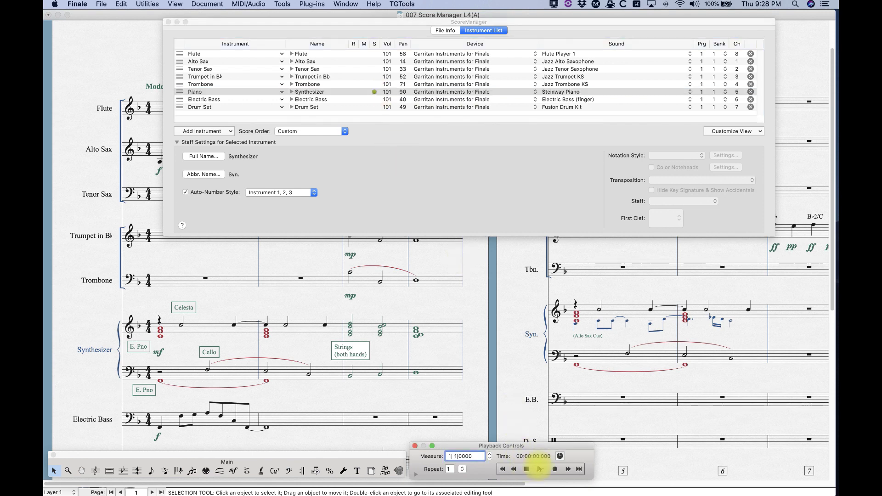
click(540, 469)
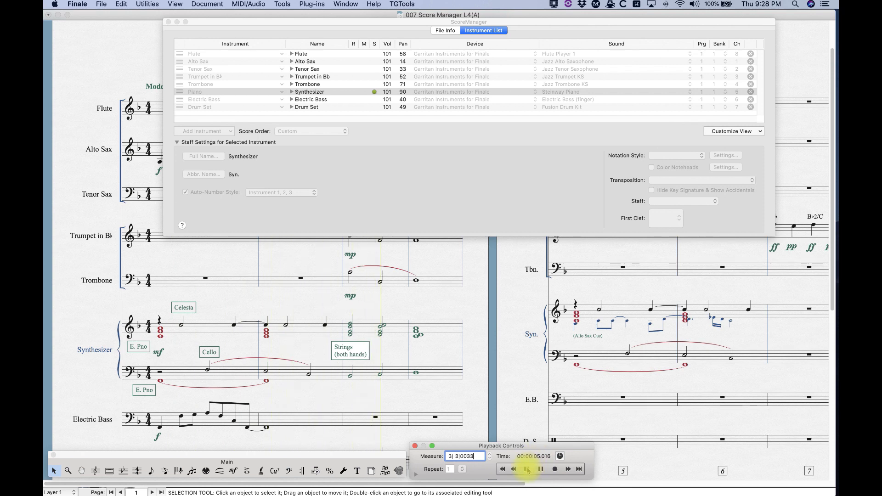
click(527, 468)
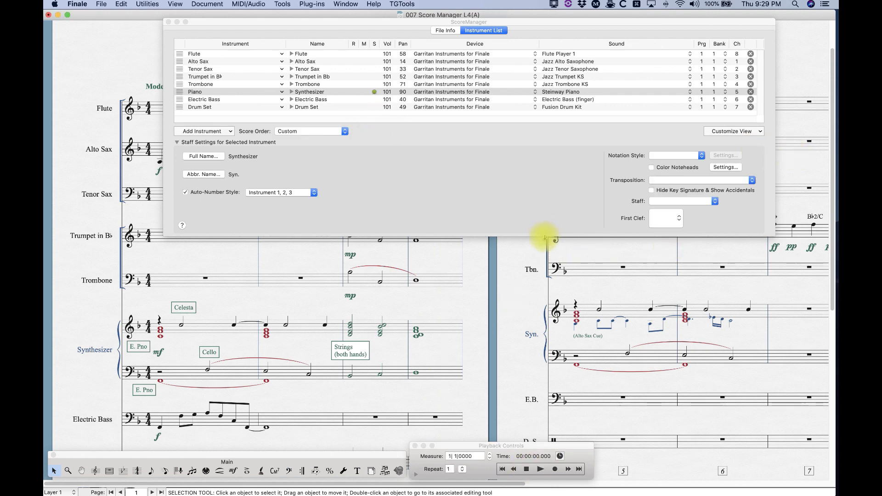
Lengthen the Score Manager window and expand the Synthesizer to show the layers of both Staff 15 and Staff 16
drag(545, 241, 549, 316)
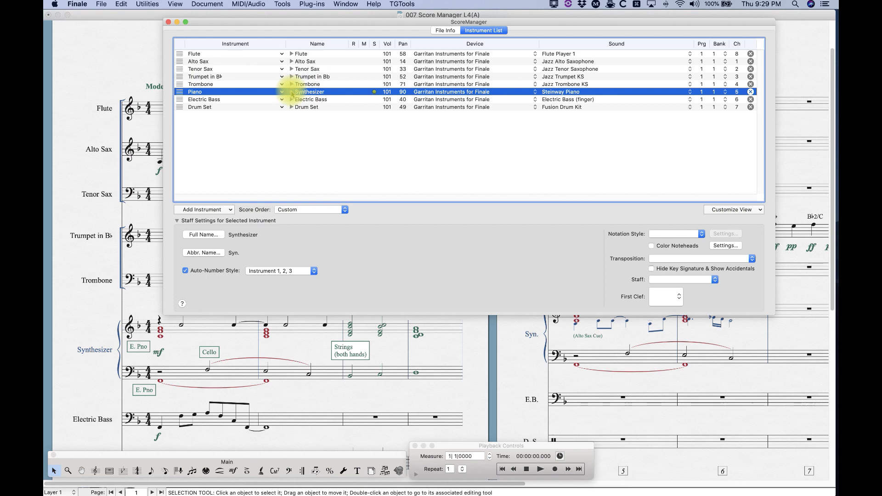
click(291, 92)
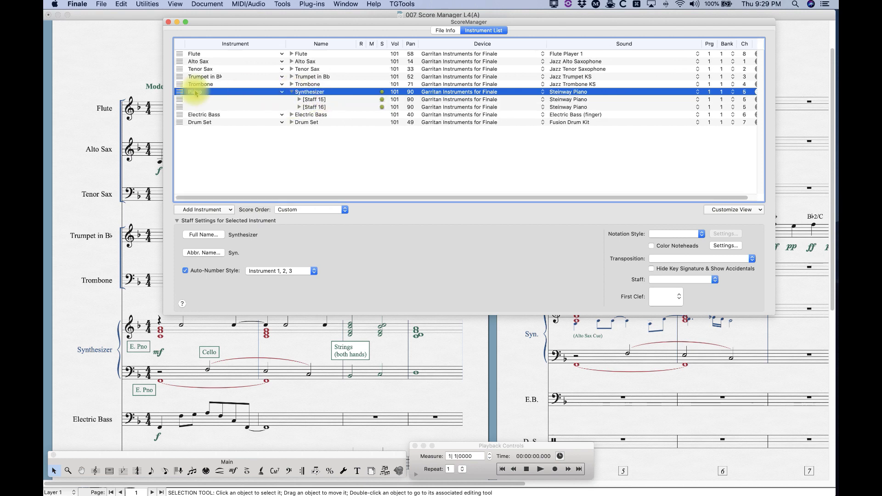
click(300, 99)
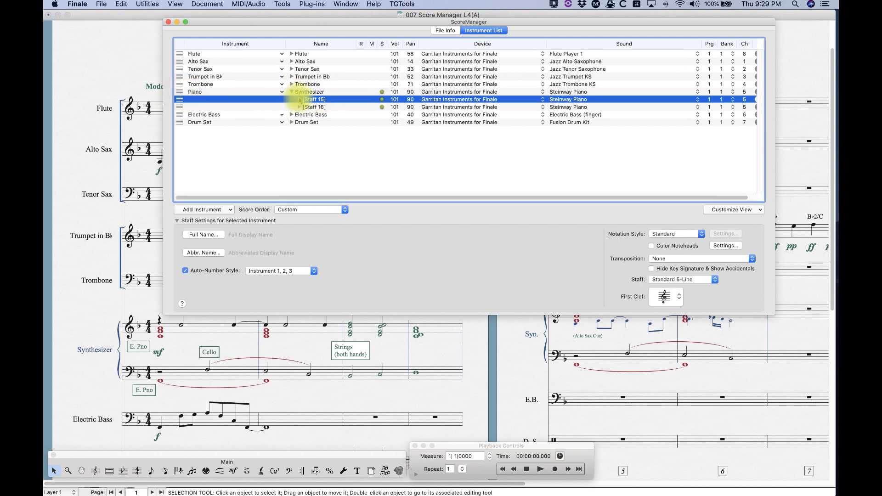
click(299, 99)
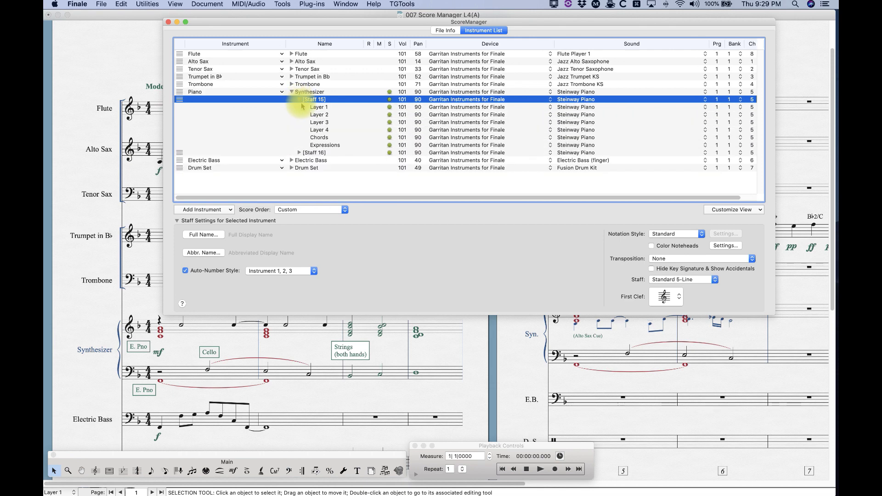
click(299, 153)
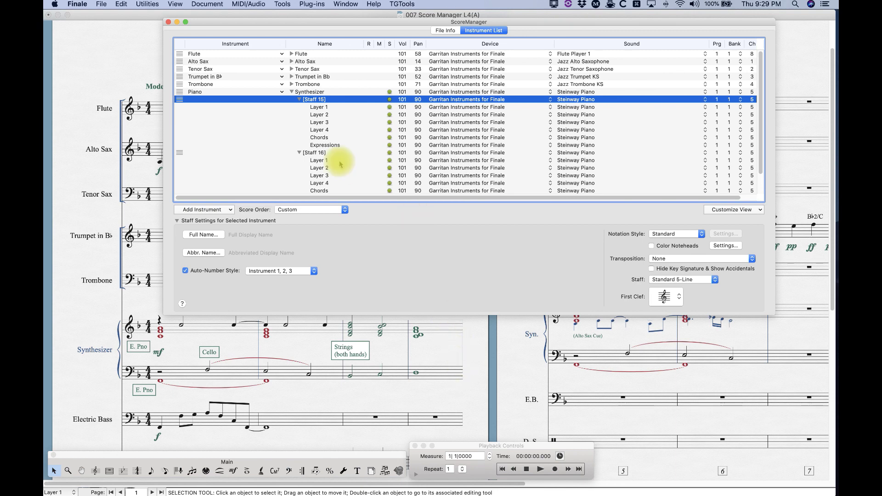
Select Layer 1 of Staff 15 and move the Score Manager clear of the Celesta marking in the score
click(323, 107)
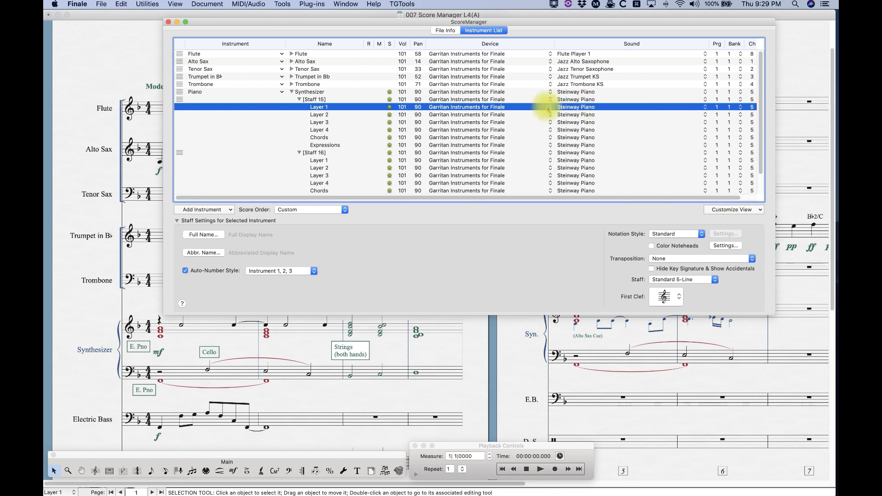
click(320, 115)
click(323, 123)
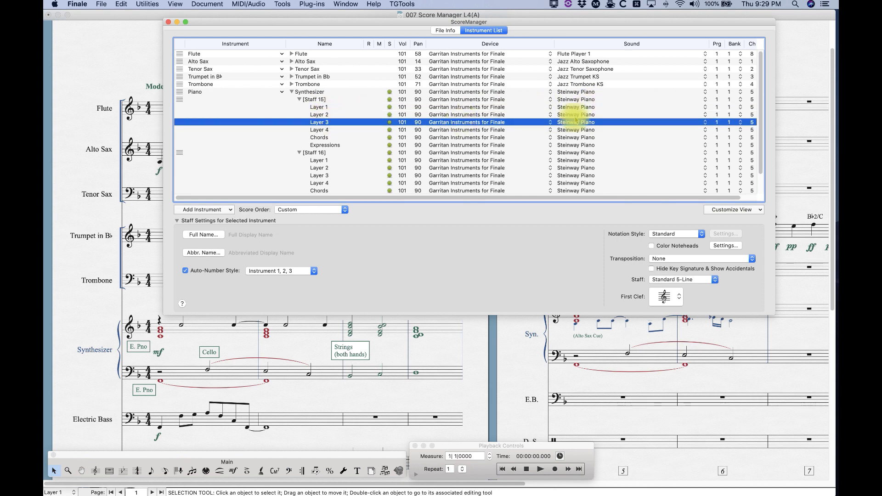
click(321, 109)
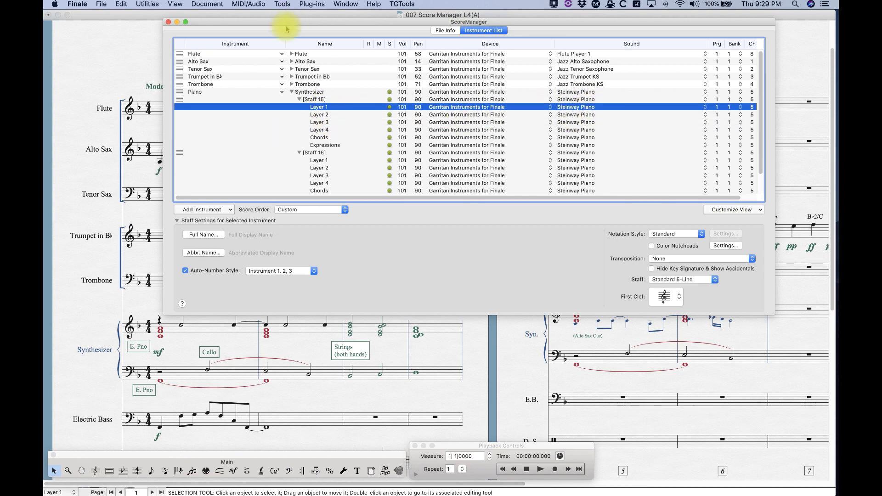
drag(280, 26, 305, 18)
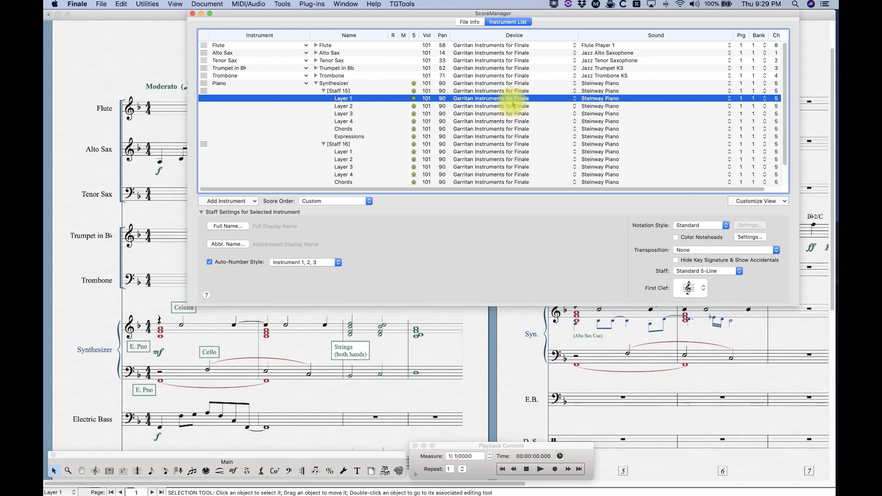
Assign the Celesta sound to Layer 1 and Electric Piano 2 to Layer 2 of the Synthesizer's Staff 15
click(596, 99)
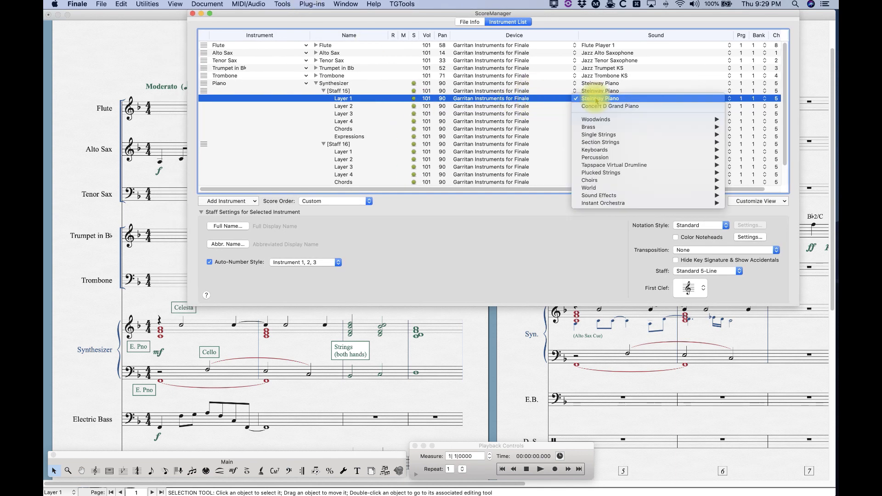
mouse_move(607, 150)
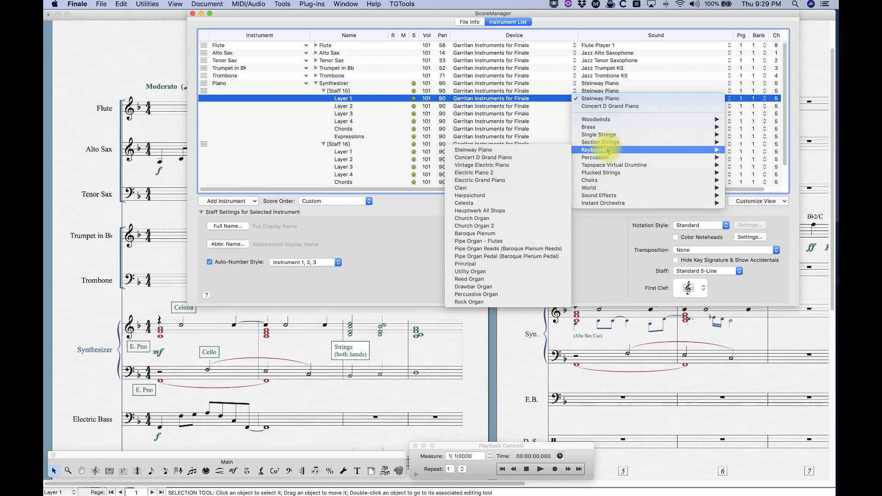
click(465, 203)
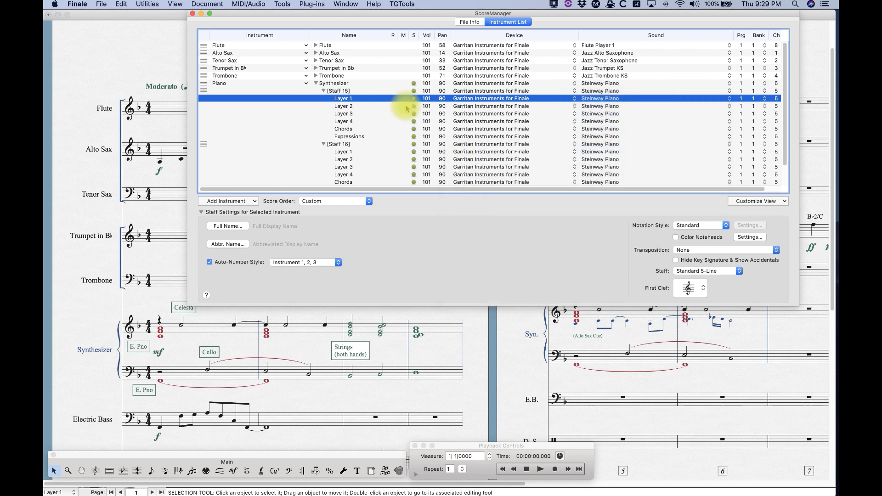
click(344, 107)
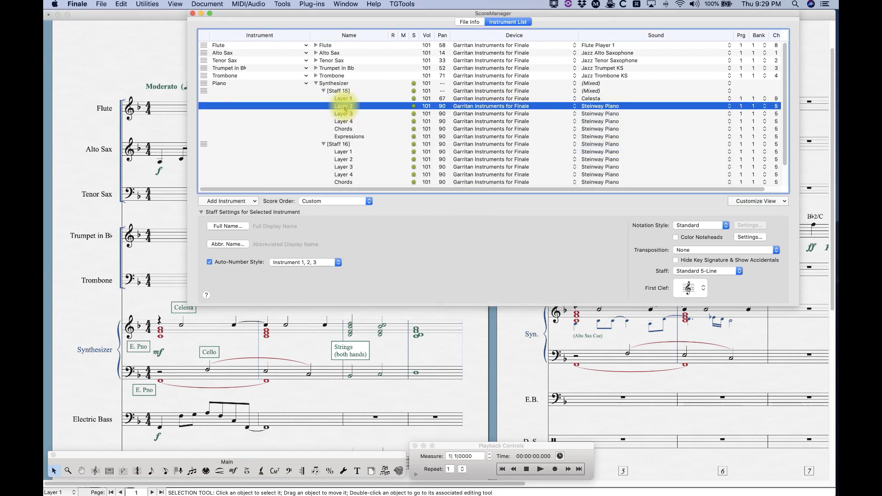
click(595, 109)
mouse_move(597, 158)
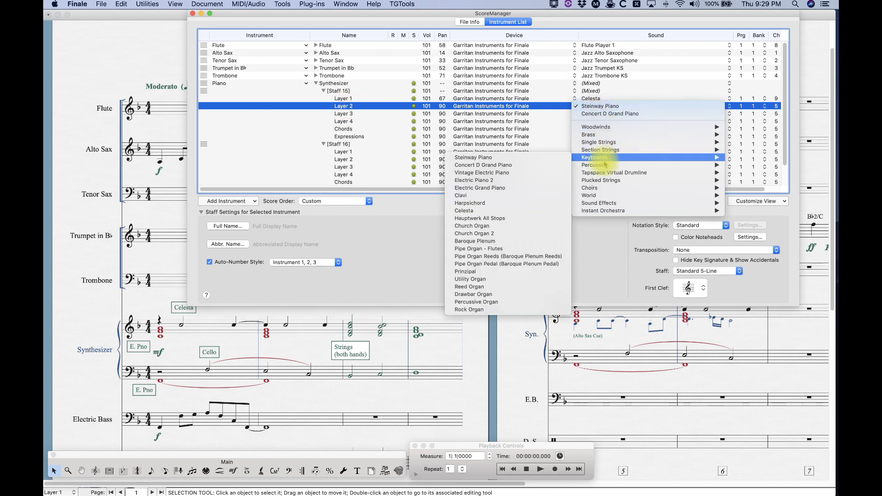
click(484, 181)
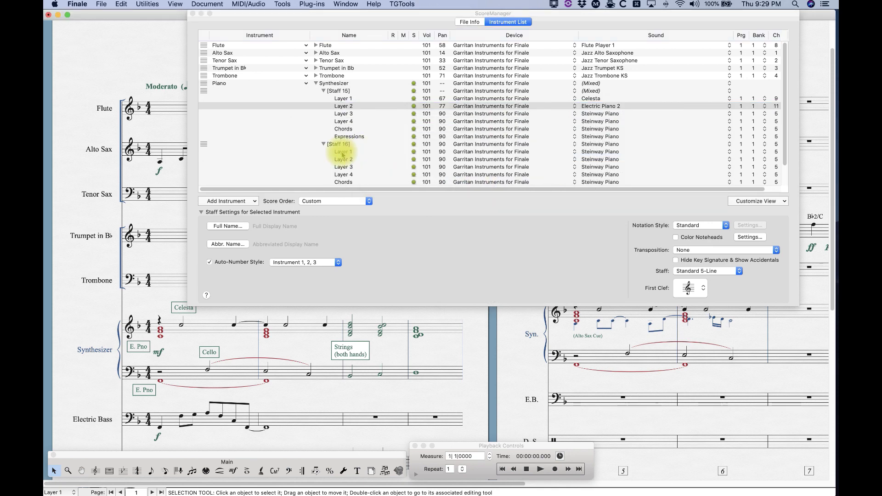
Assign Electric Piano 2 to Layer 2 and the Cello Solo sound to Layer 1 of the Synthesizer's Staff 16
click(343, 161)
click(342, 160)
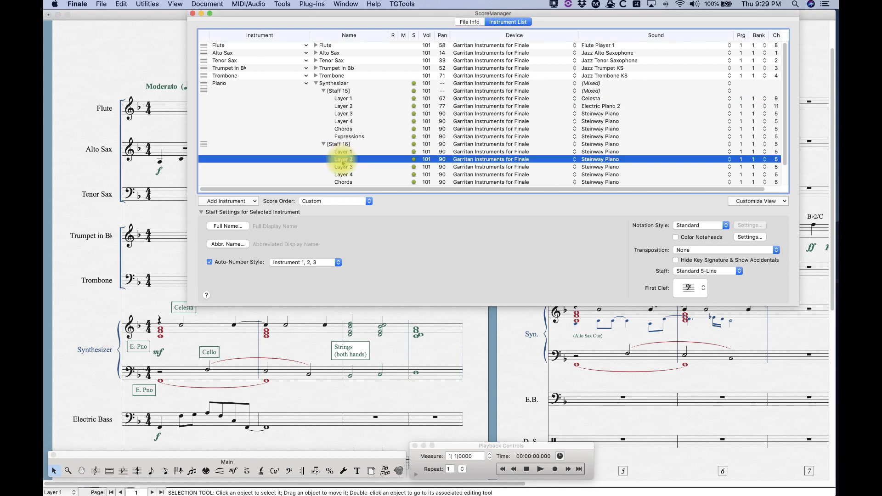
click(606, 161)
mouse_move(607, 211)
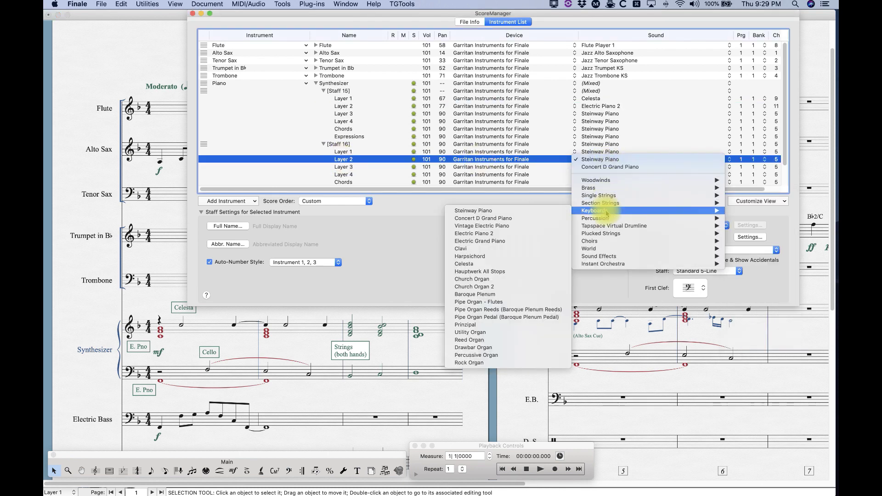
click(432, 182)
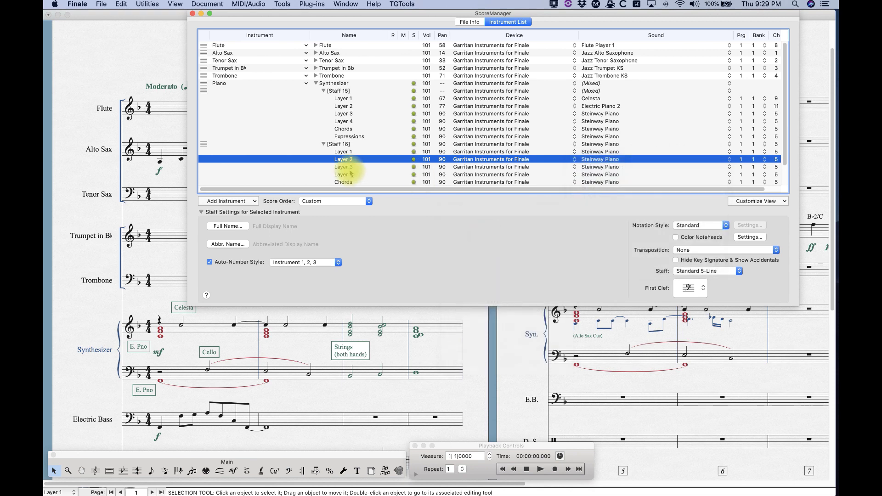
click(342, 153)
click(599, 152)
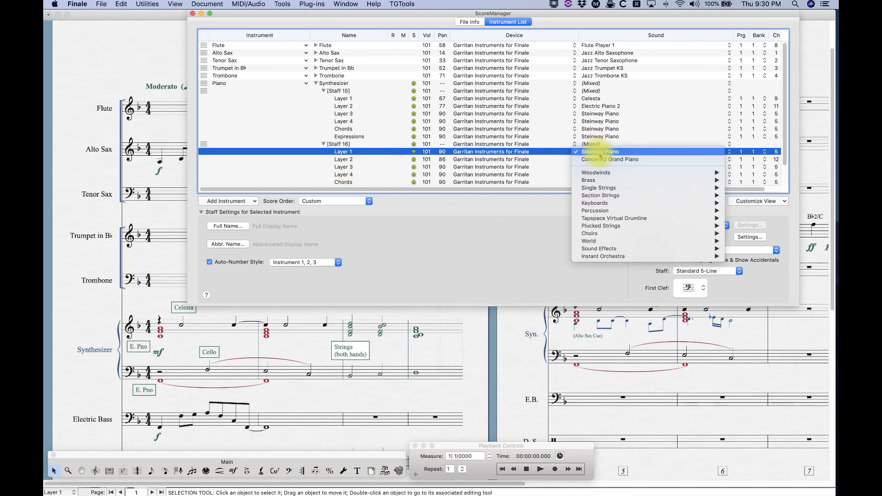
mouse_move(652, 188)
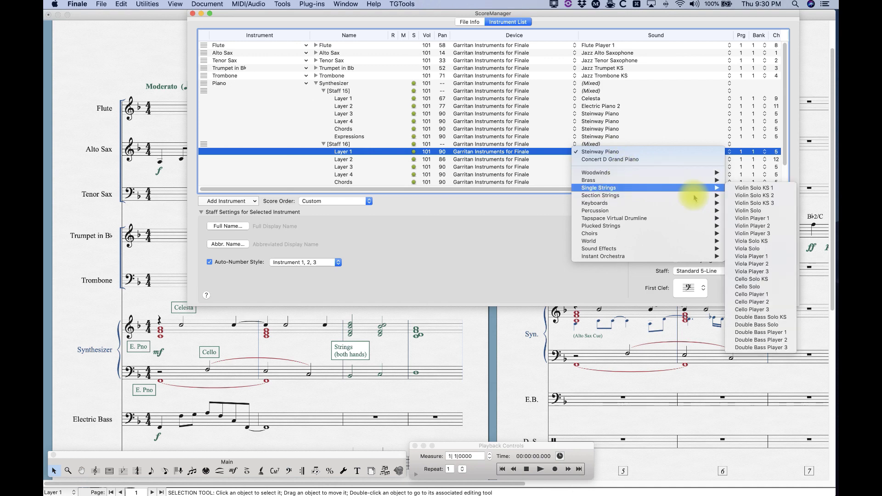
click(748, 286)
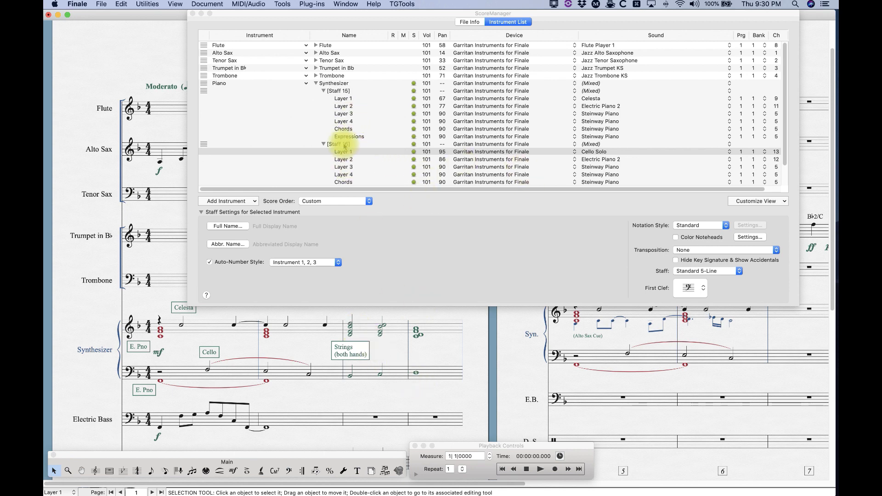
Assign the Full Strings Arco section sound to Layer 3 of both Staff 15 and Staff 16
click(341, 113)
click(342, 114)
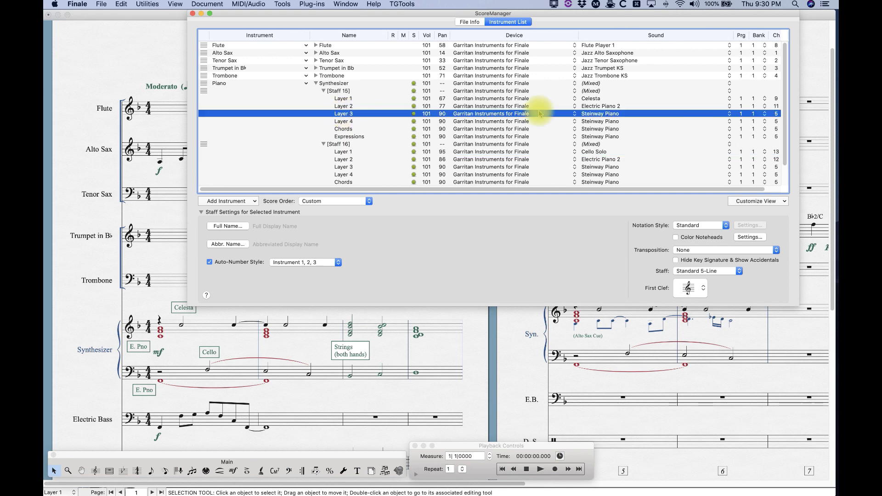
click(598, 115)
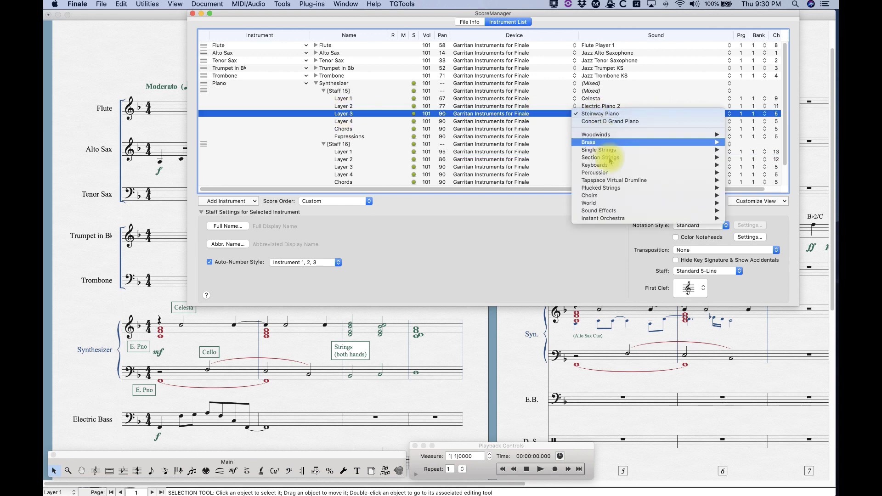
mouse_move(612, 167)
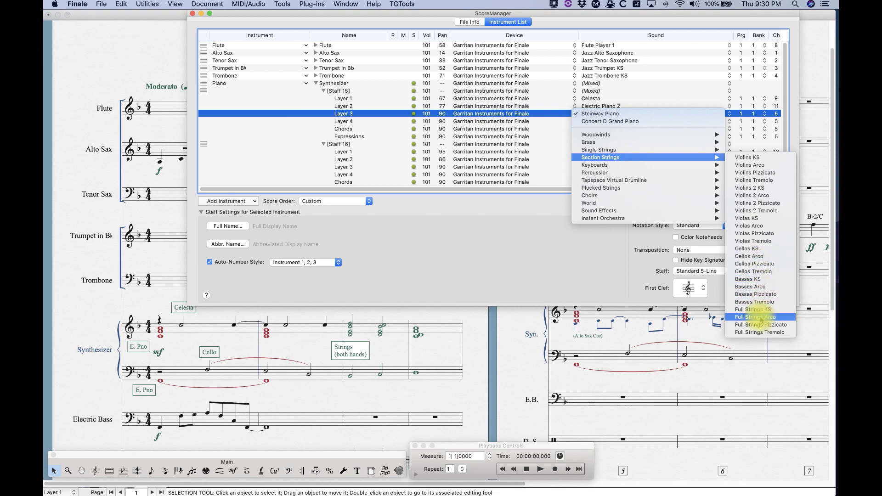
click(504, 135)
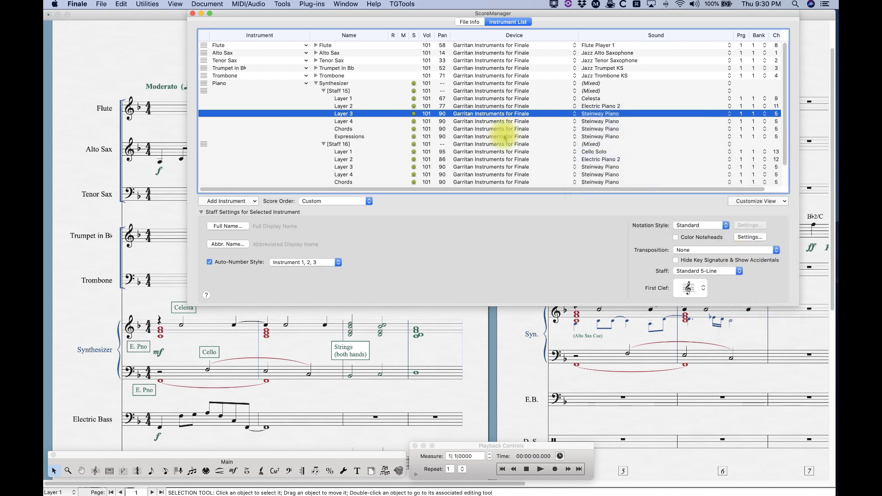
click(341, 170)
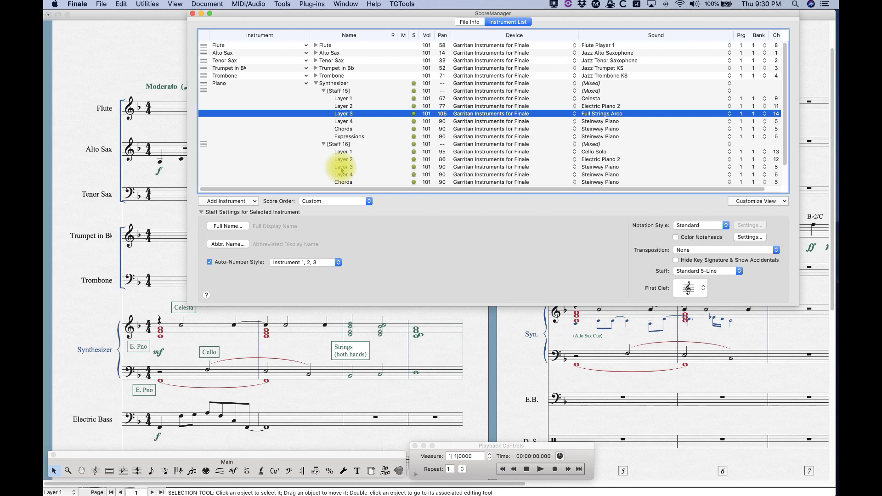
click(341, 168)
click(605, 169)
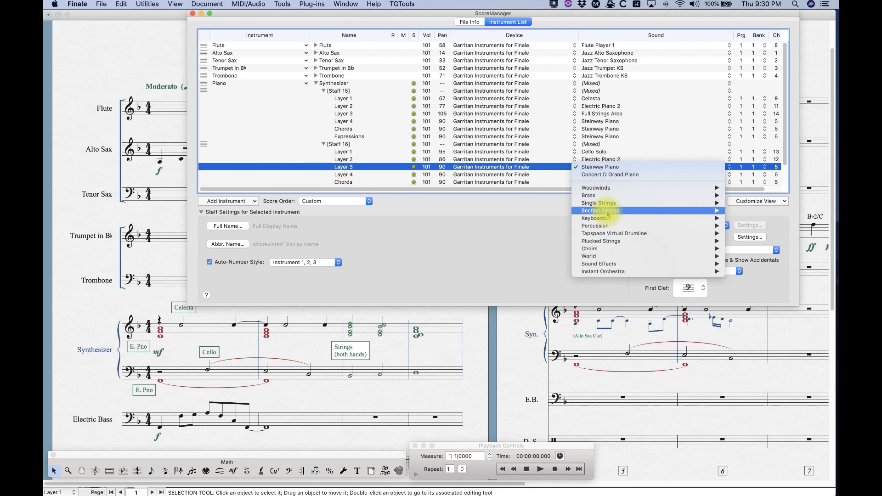
mouse_move(607, 212)
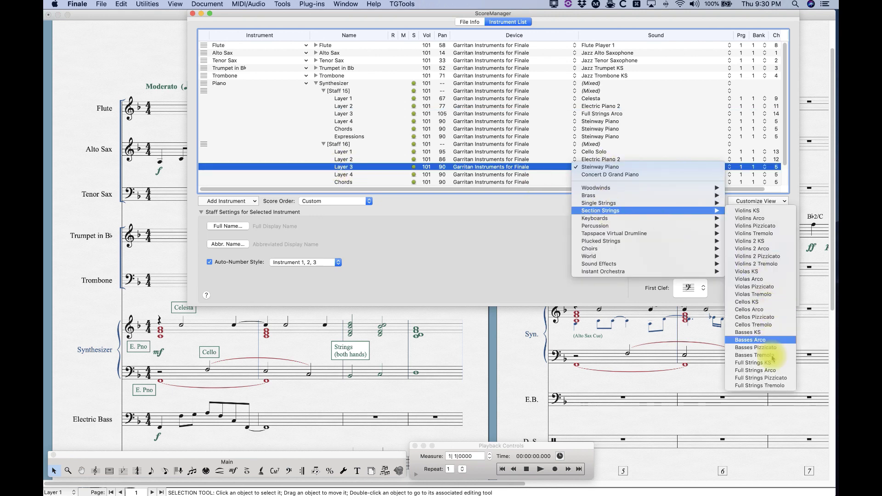
click(755, 370)
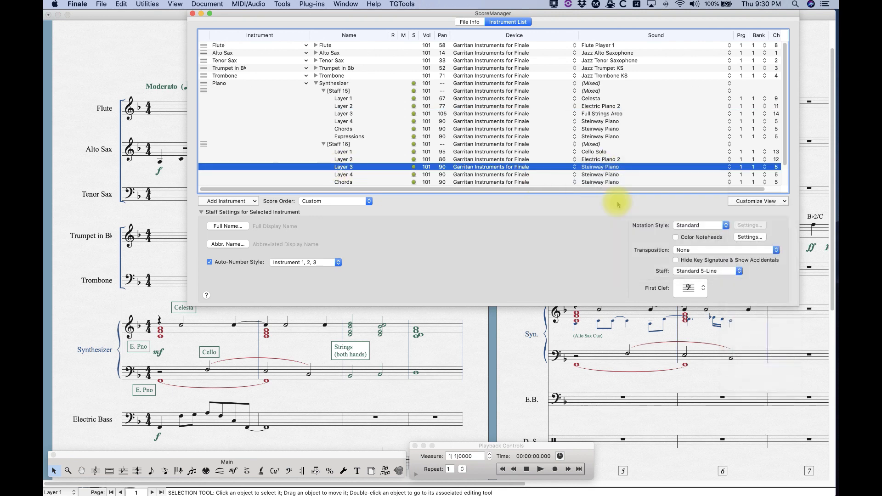
Collapse the Synthesizer and close the Score Manager, and play the opening measures to hear the layer sounds before stopping playback
click(316, 84)
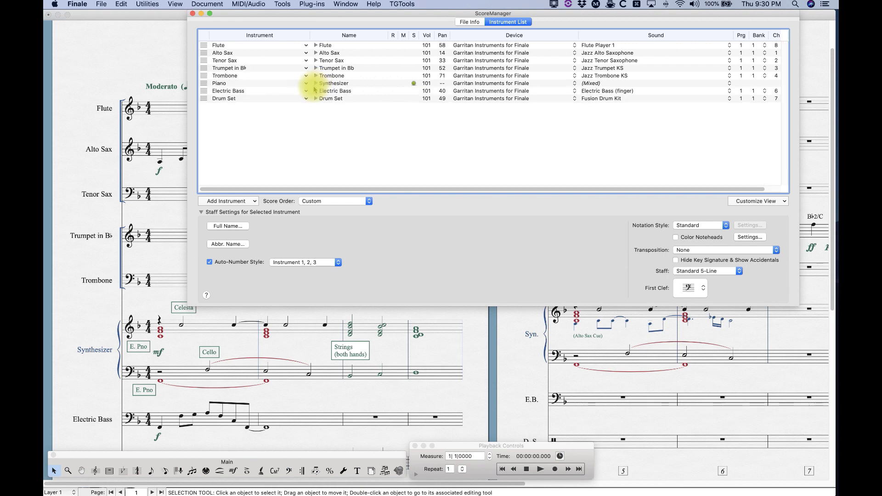
click(193, 14)
click(526, 469)
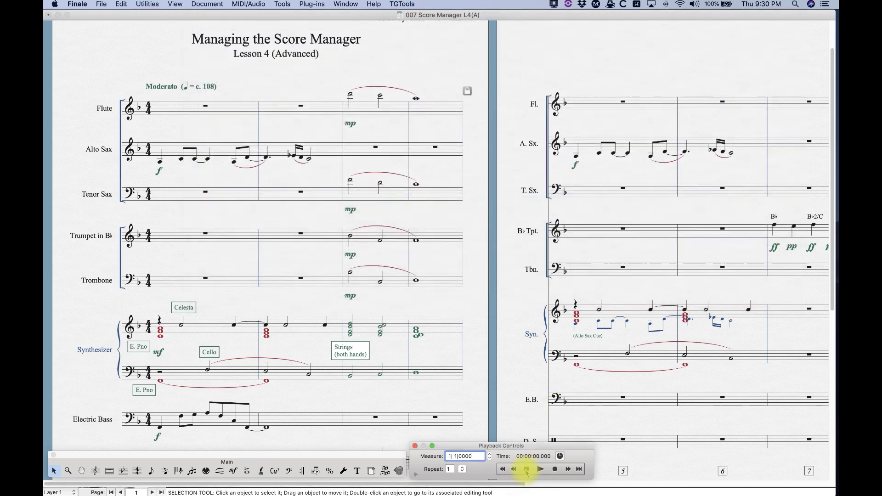
click(540, 469)
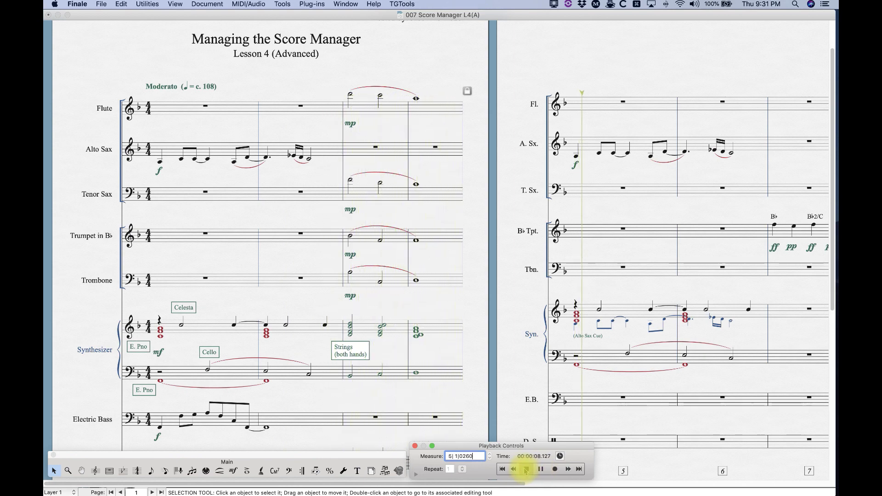
click(526, 469)
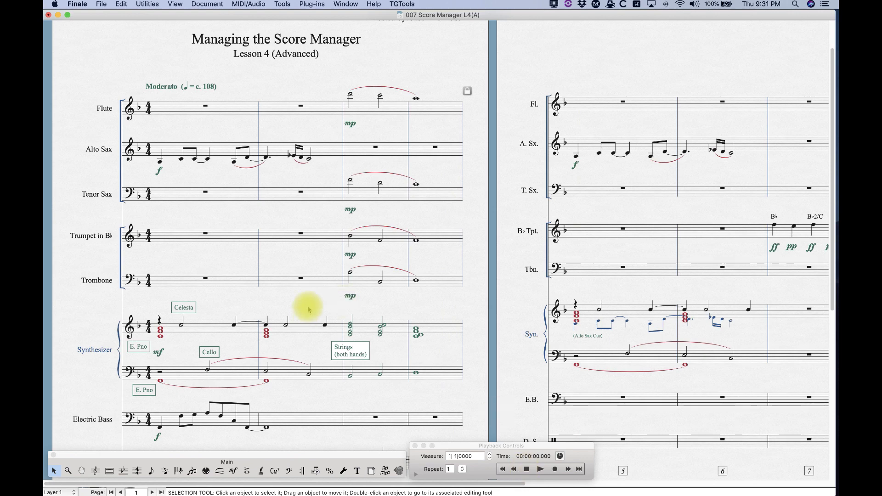
Reopen the Score Manager to review the sounds assigned to the layers of the Synthesizer's Staff 15, and close it
key(super+k)
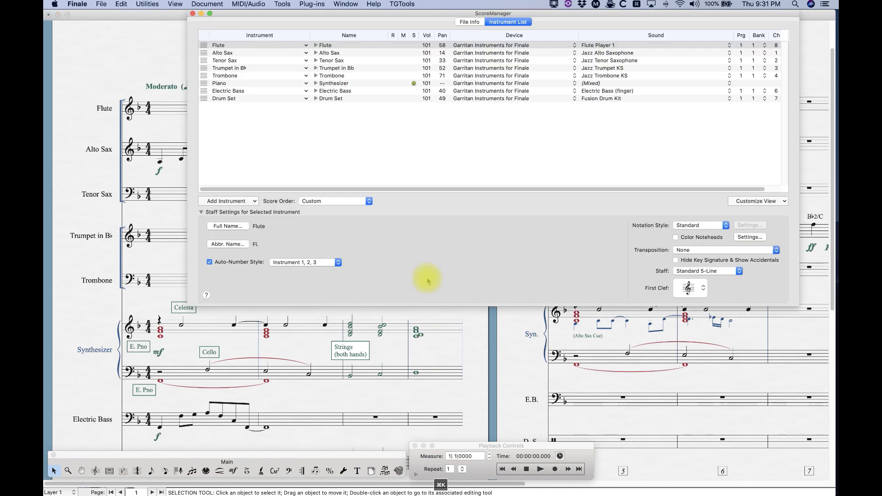
click(315, 84)
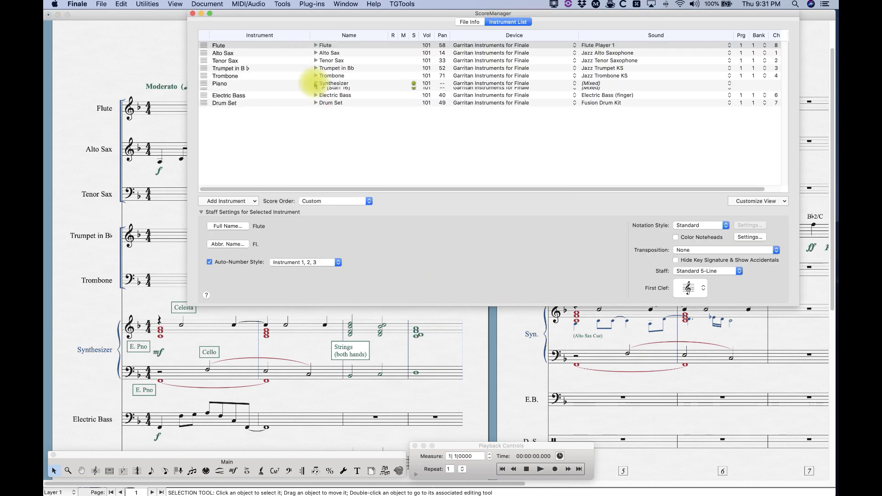
click(324, 91)
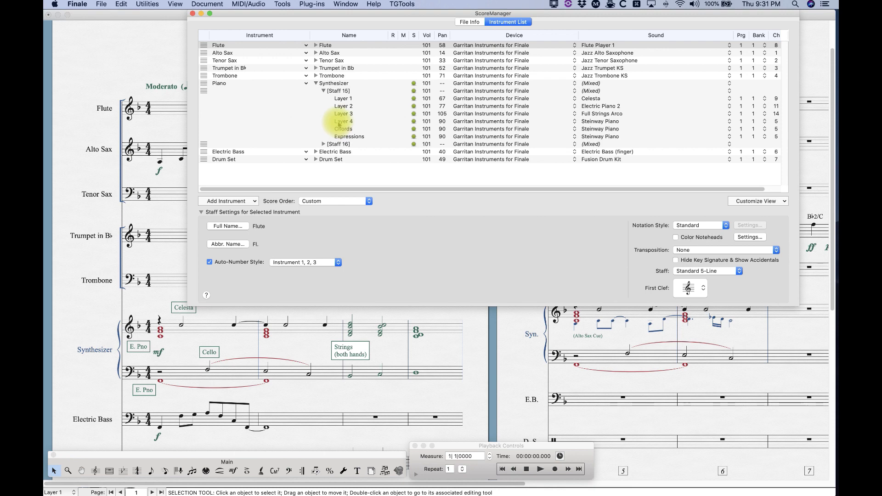
click(323, 92)
click(315, 83)
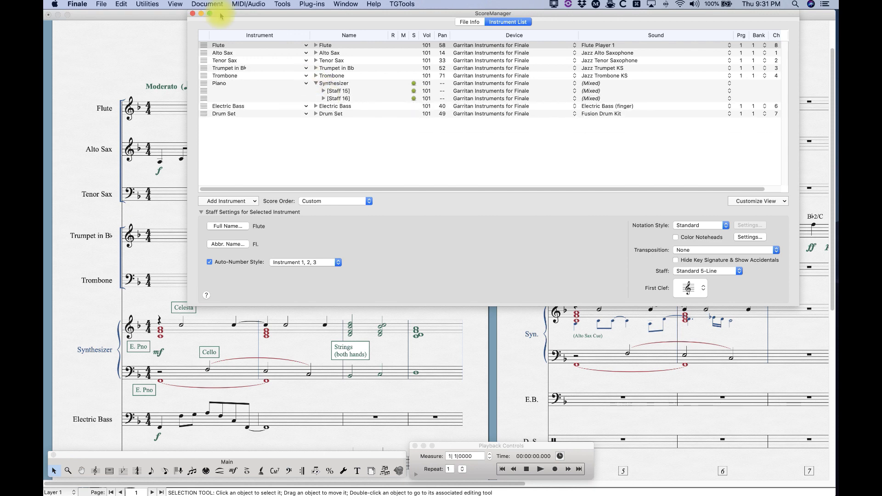
click(192, 13)
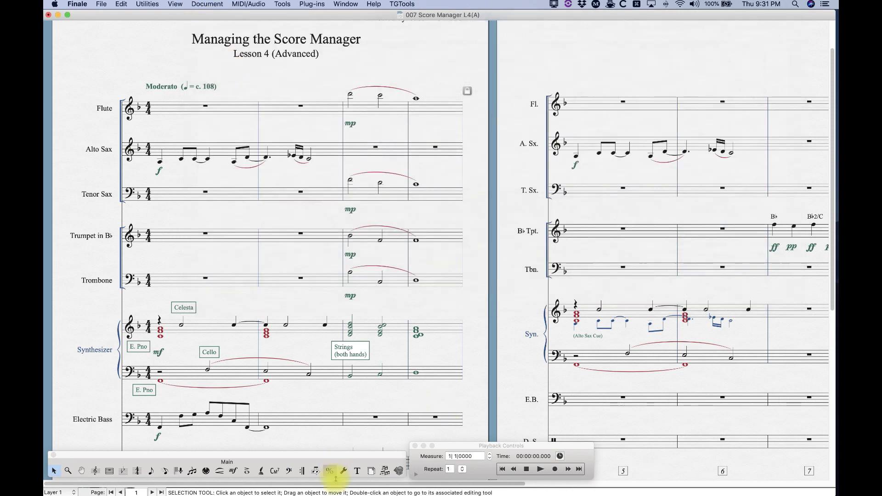
Play the score from measure 5 to hear the Synthesizer passage with the Alto Sax cue, and stop playback
drag(388, 485, 618, 485)
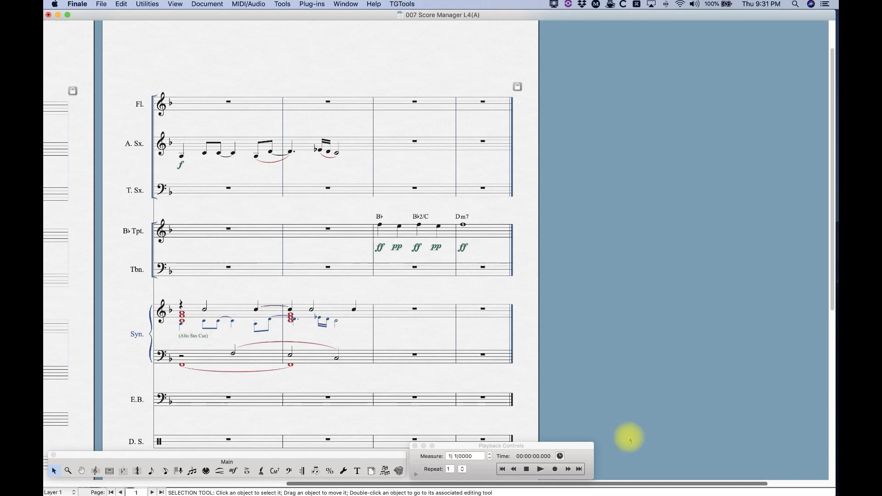
click(449, 458)
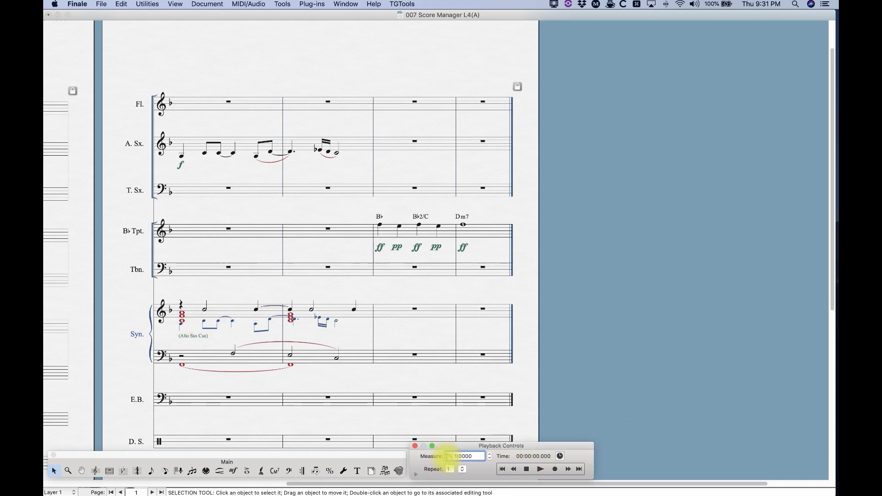
double_click(448, 456)
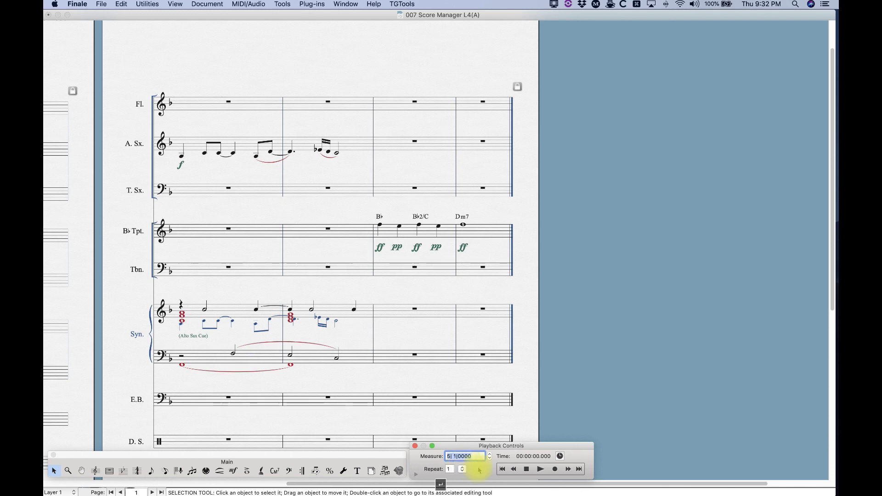
click(525, 469)
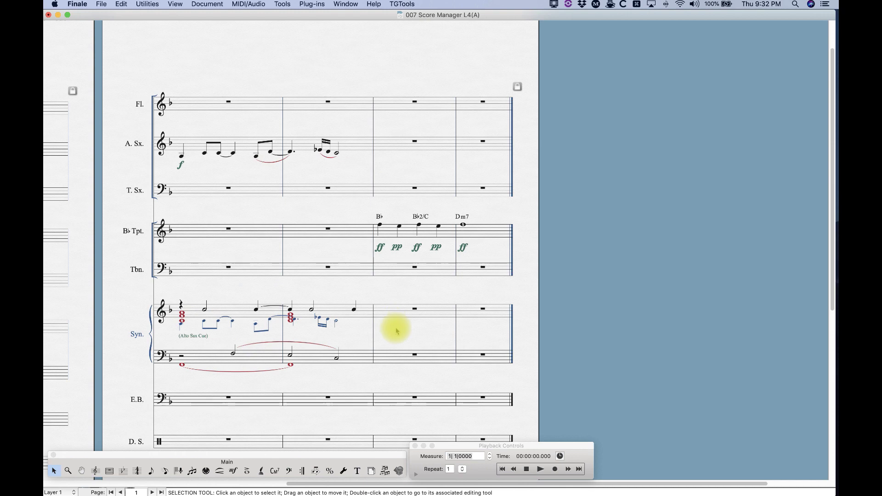
Mute Layer 4 of the Synthesizer's Staff 15 in the Score Manager so the cue does not play, and close the window
key(super+k)
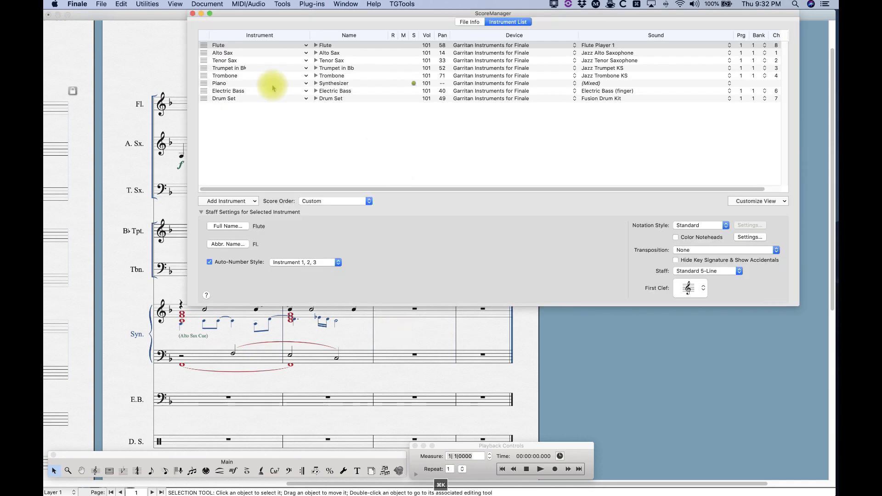
click(316, 84)
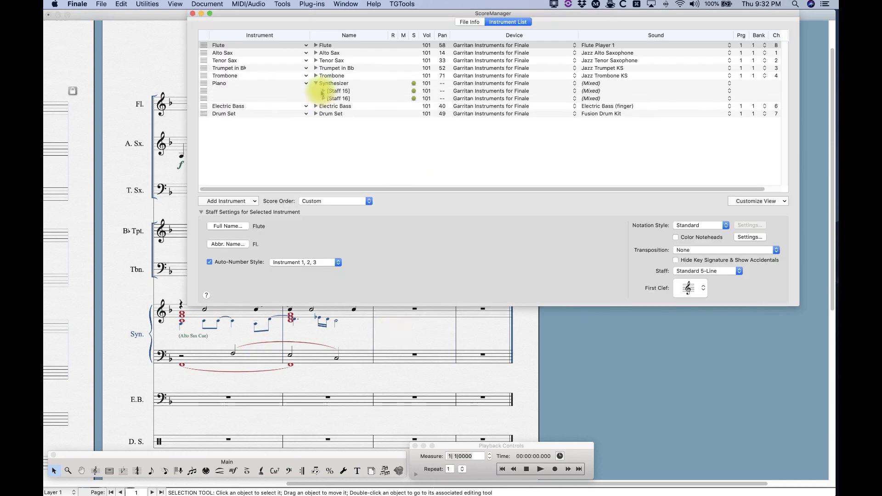
click(324, 91)
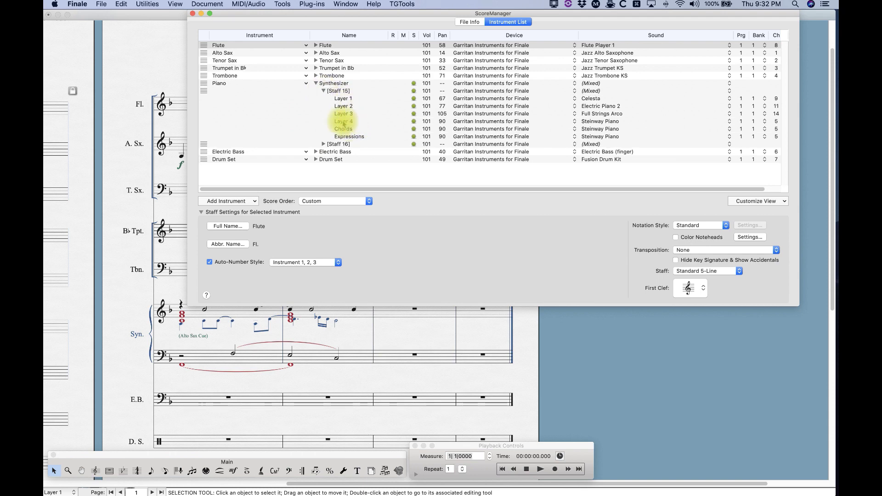
click(343, 122)
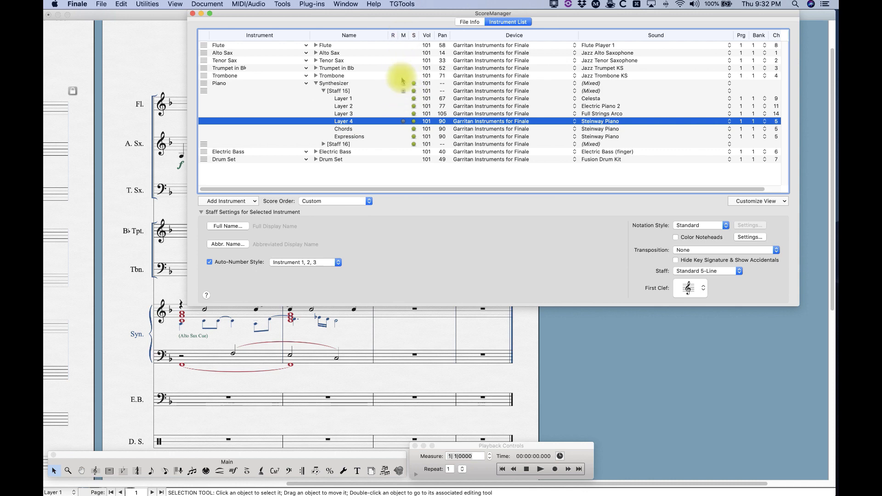
click(316, 84)
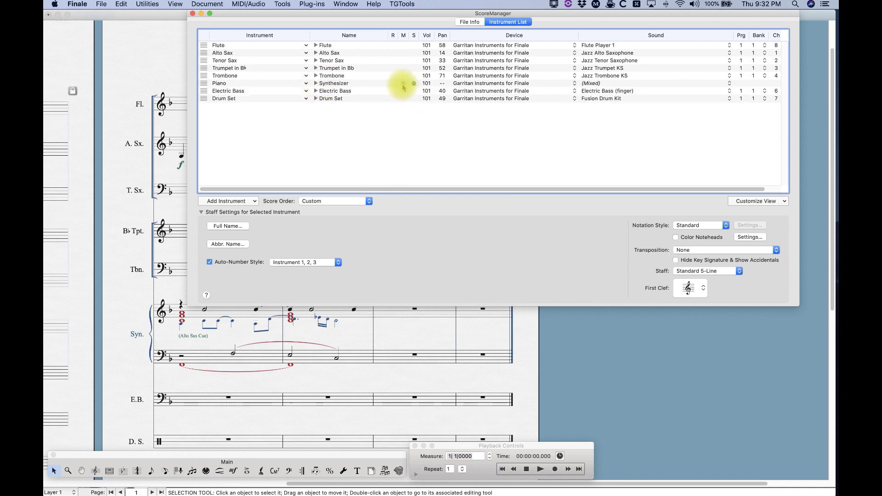
click(315, 83)
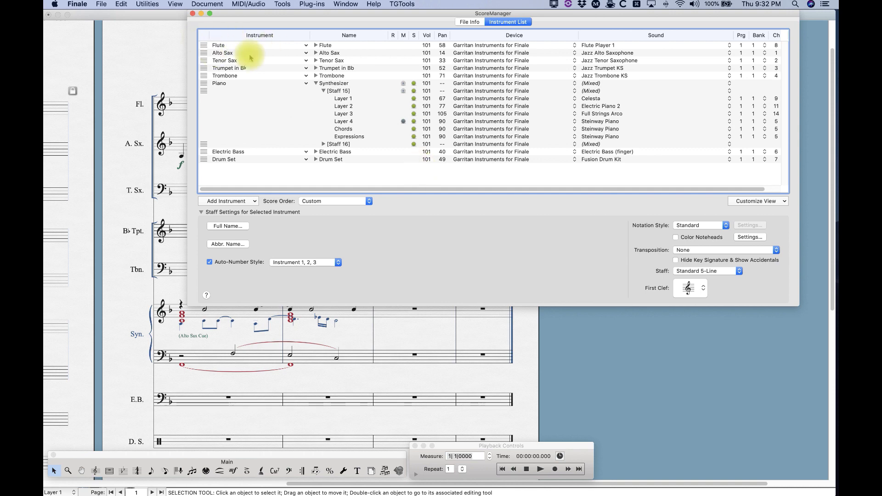
click(403, 121)
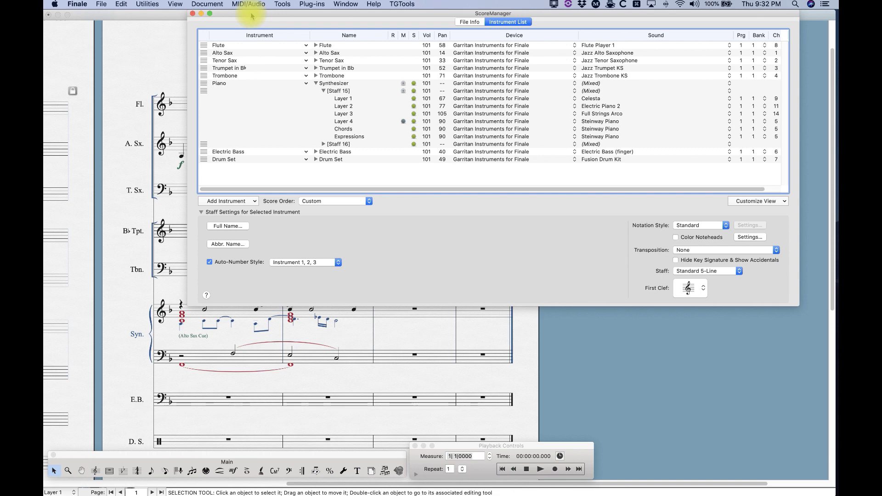
click(193, 14)
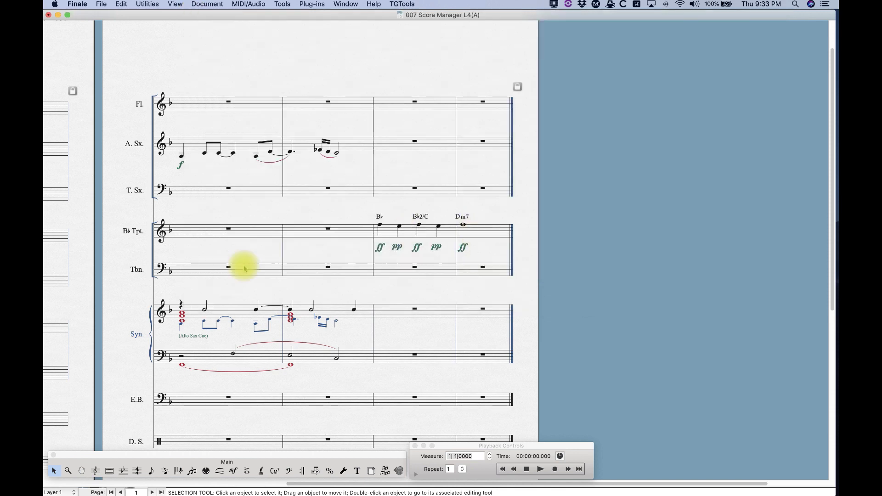
Play the score from measure 5 to check the Synthesizer passage with the cue layer muted, and stop playback
click(448, 456)
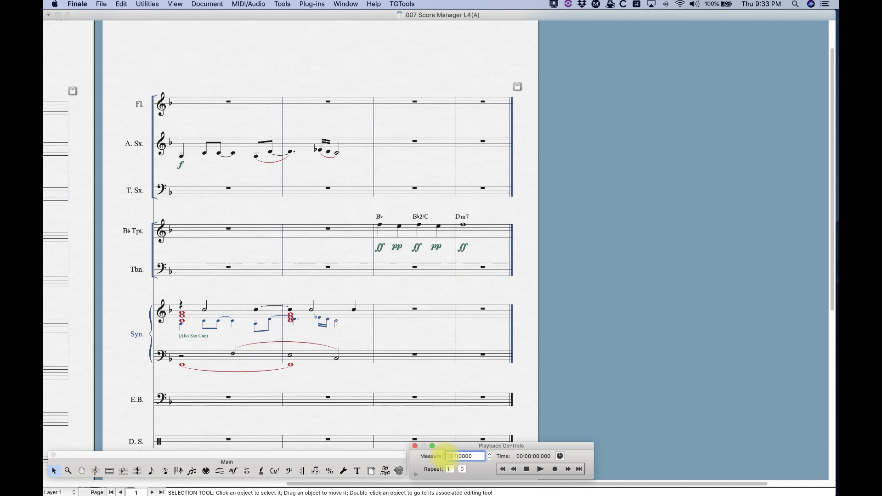
key(Return)
click(541, 469)
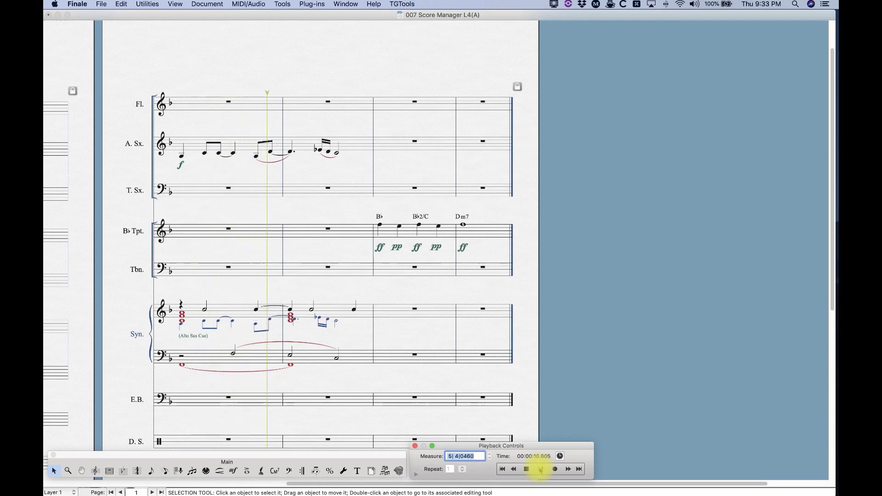
click(527, 469)
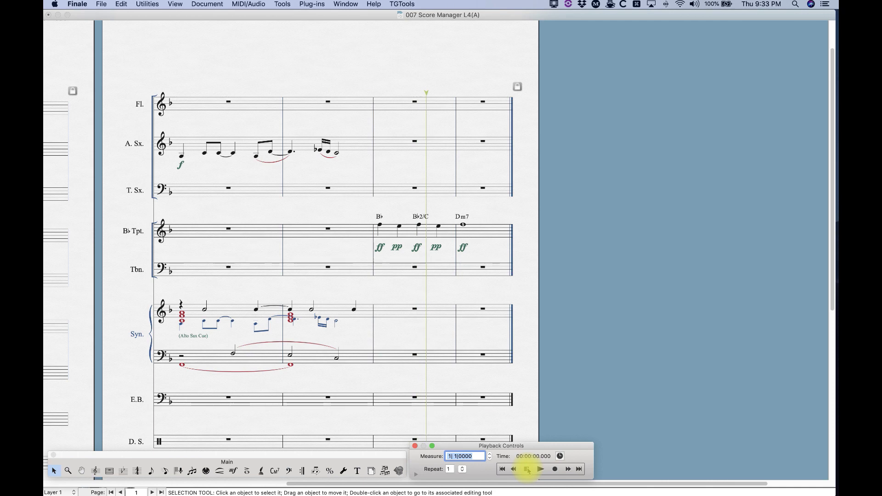
click(541, 469)
click(412, 356)
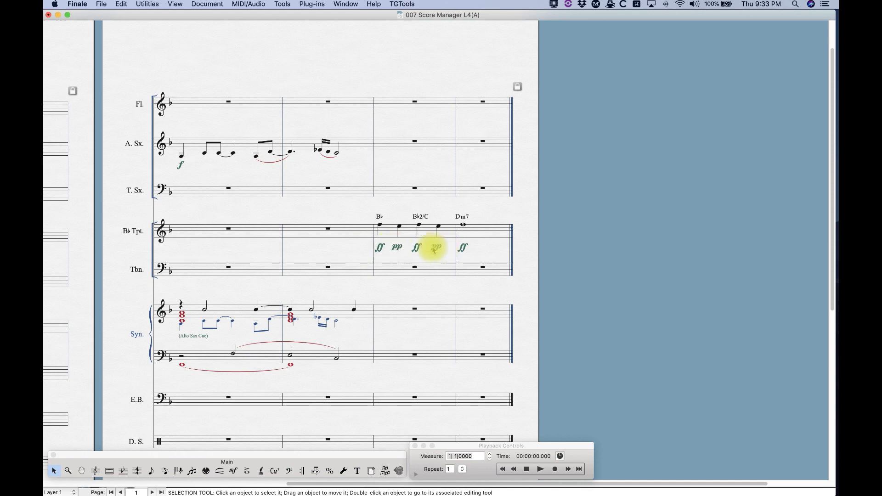
Turn off solo for the Synthesizer and solo the Trumpet in Bb in the Score Manager, and close the window
key(super+k)
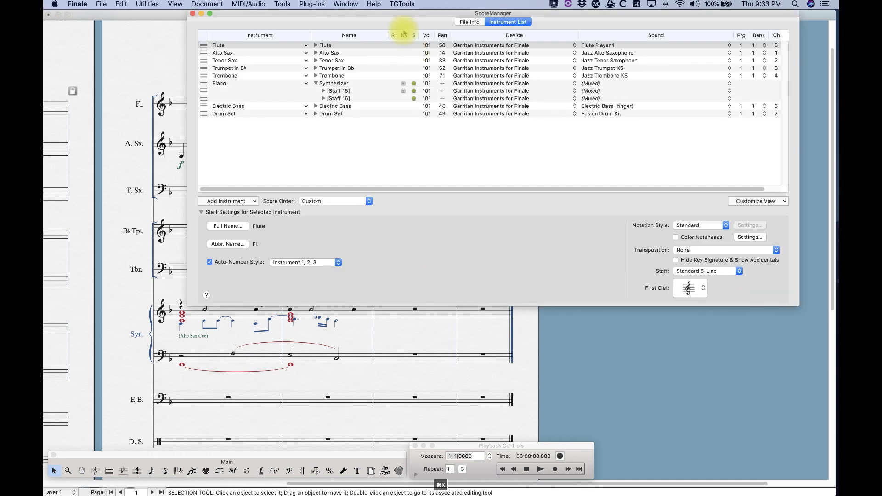
drag(399, 15, 364, 15)
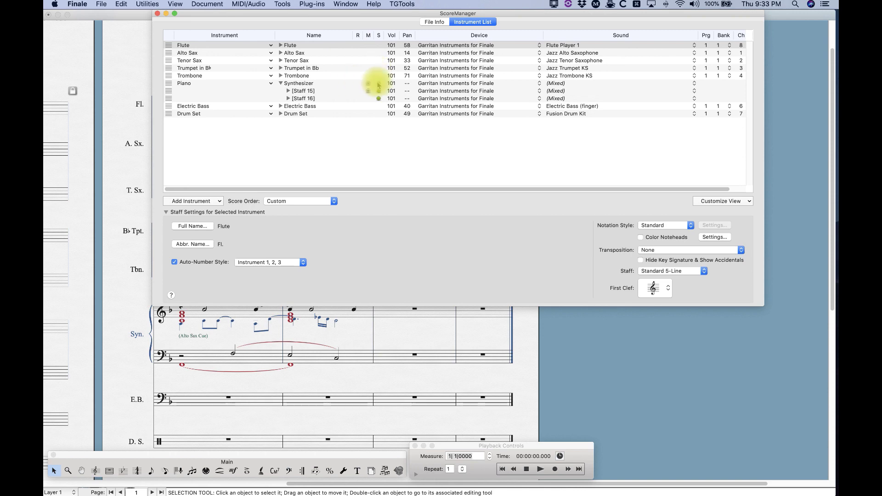
click(374, 83)
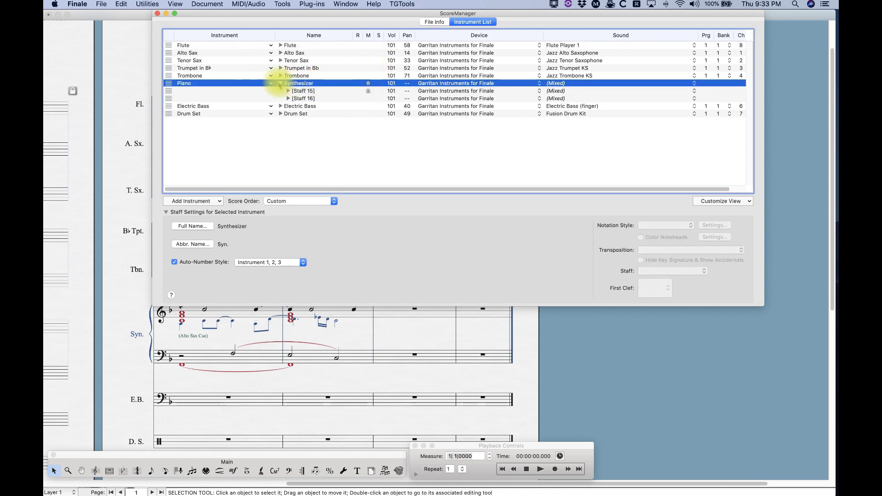
click(281, 83)
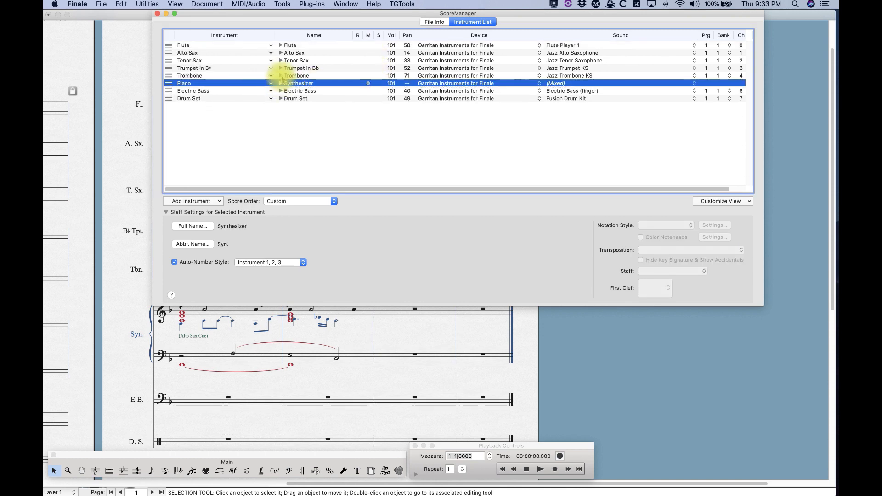
click(378, 68)
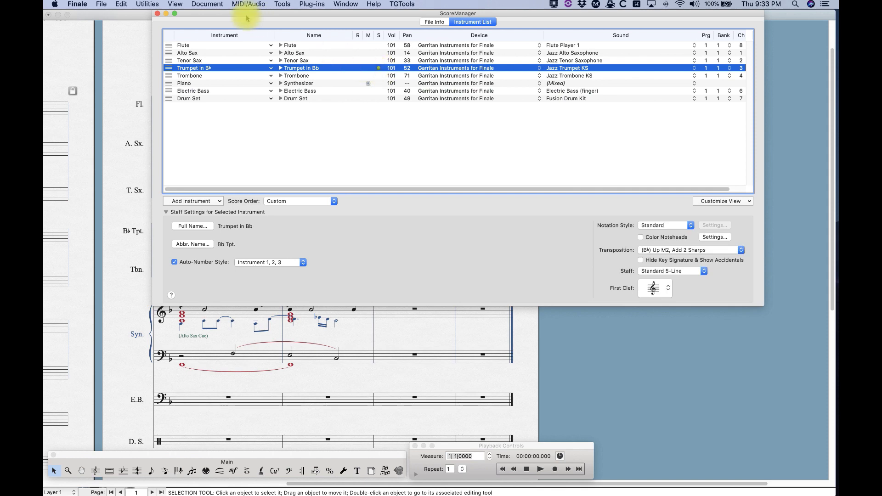
drag(245, 17, 238, 31)
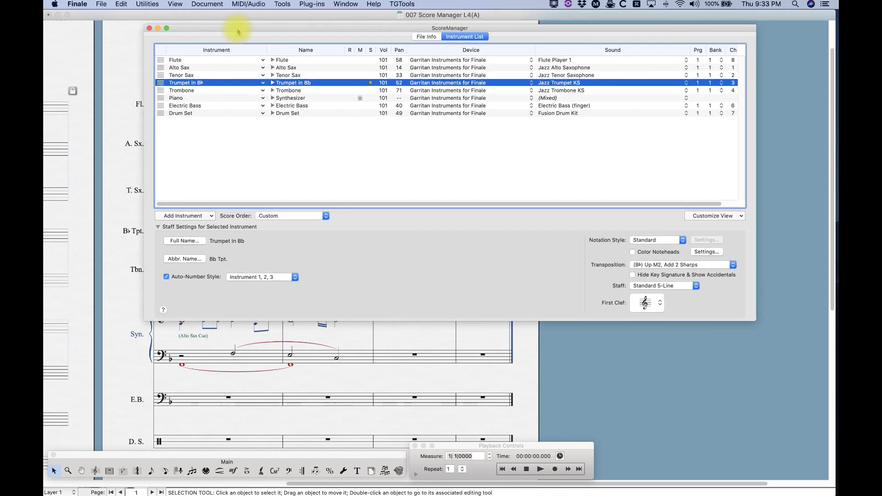
click(149, 28)
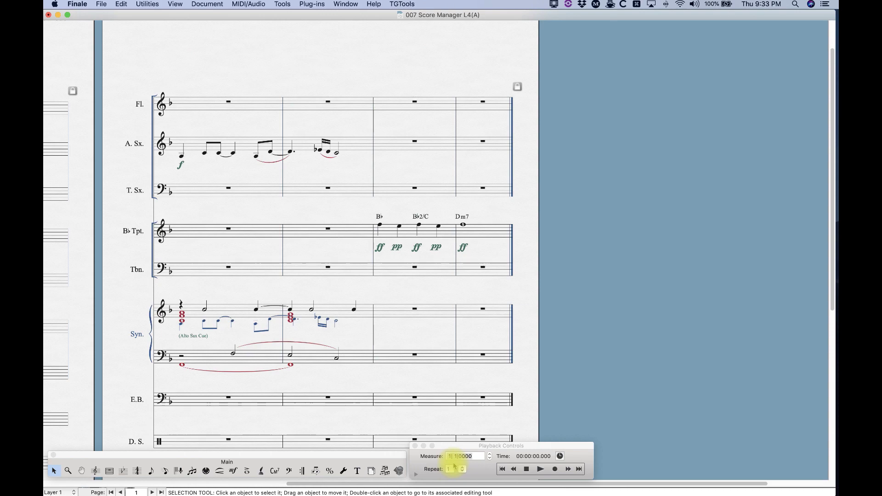
Play the score from measure 7 to hear the trumpet notes with their chord symbols and dynamics, and stop playback
click(450, 456)
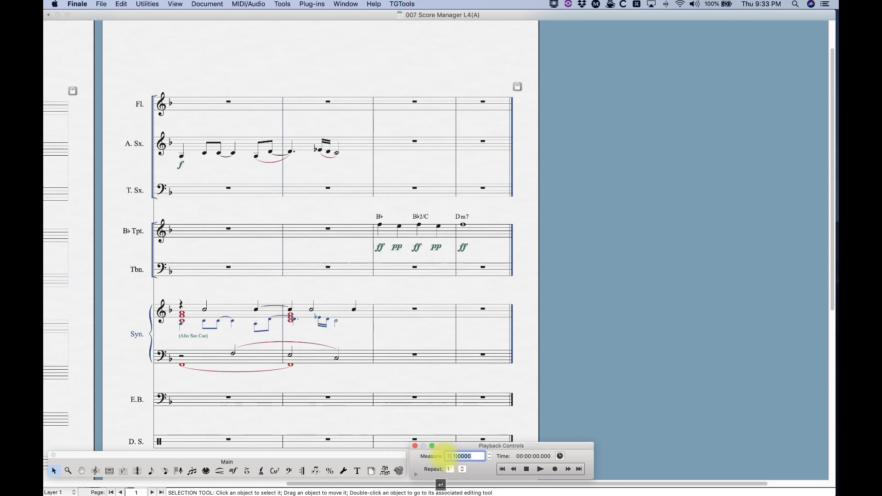
click(541, 469)
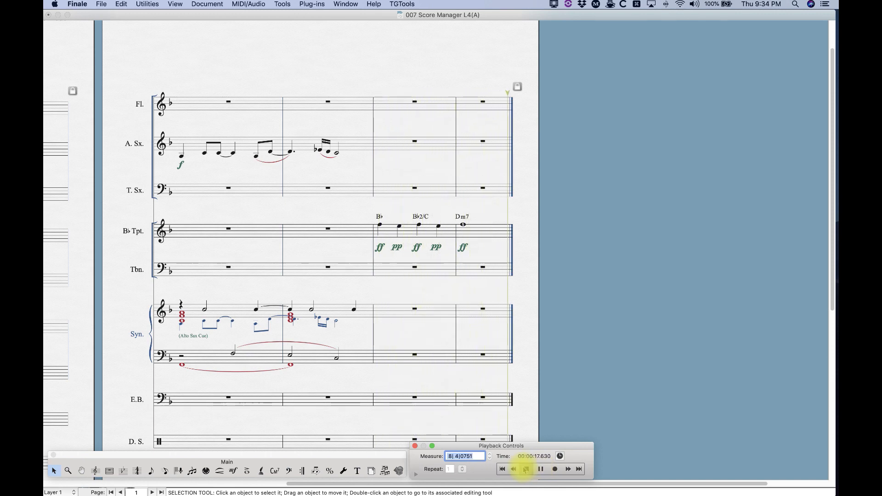
click(526, 469)
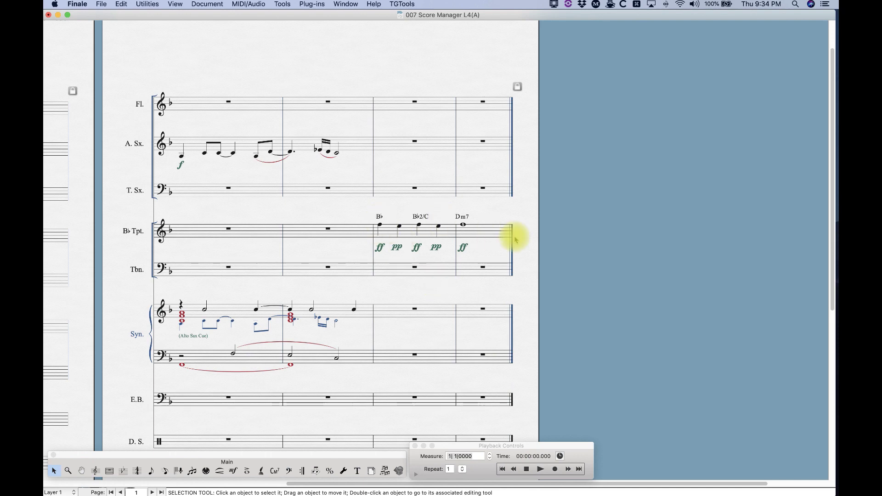
Mute the Chords playback of the Trumpet in Bb in the Score Manager, and close the window
key(super+k)
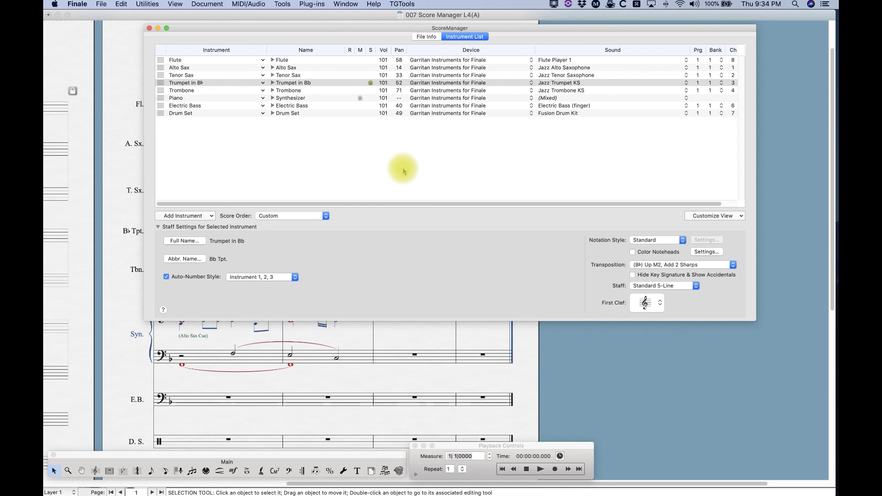
click(272, 83)
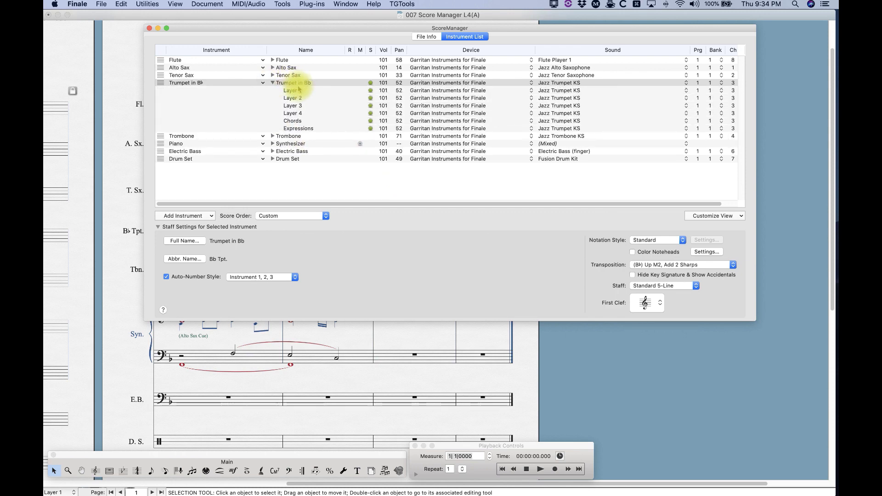
click(363, 122)
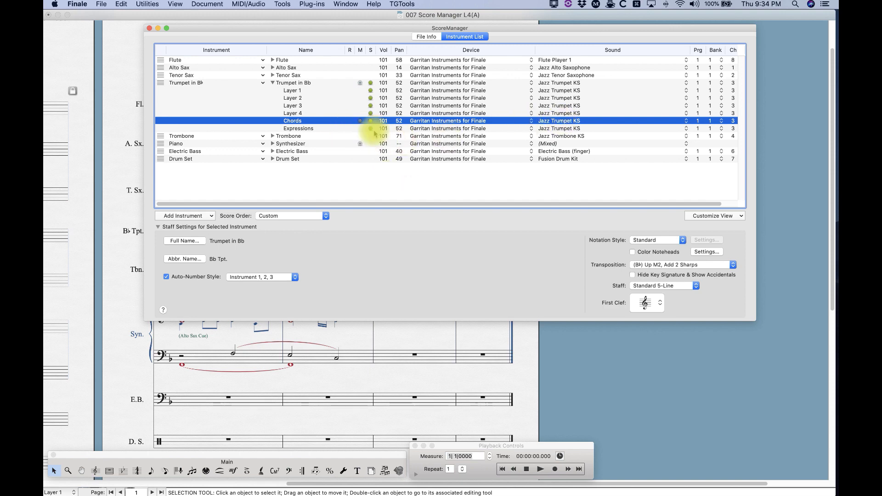
click(149, 28)
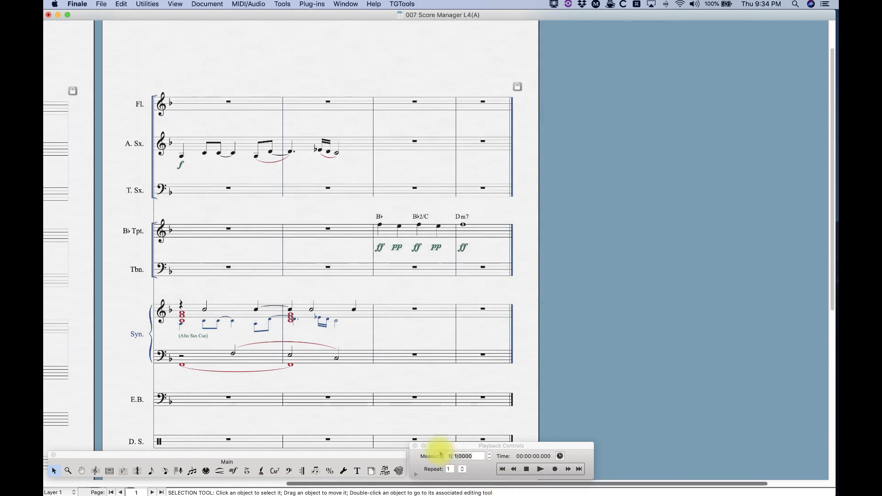
click(455, 457)
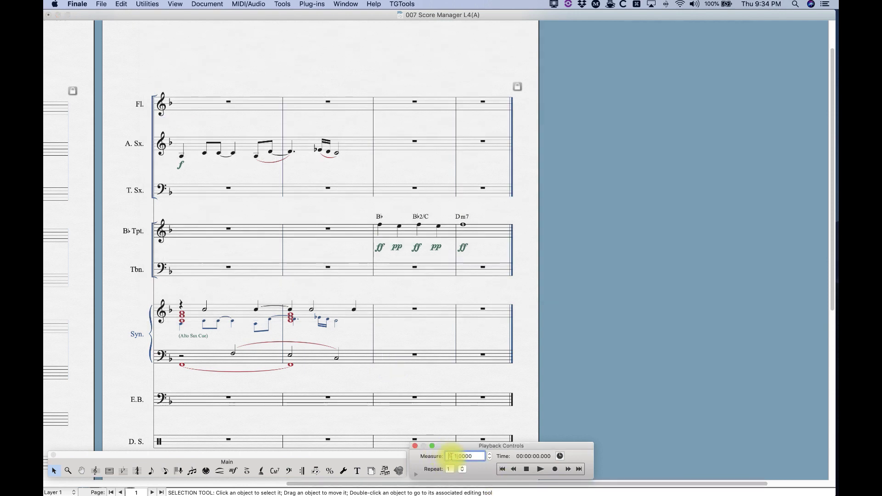
text(1)
key(Return)
click(539, 469)
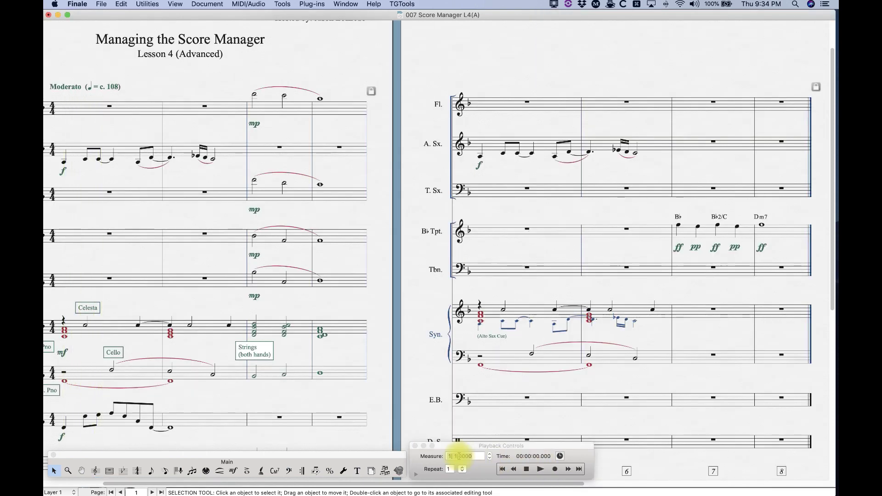
Play the score from measure 7 to hear the trumpet passage with its chords muted, and stop playback
click(448, 457)
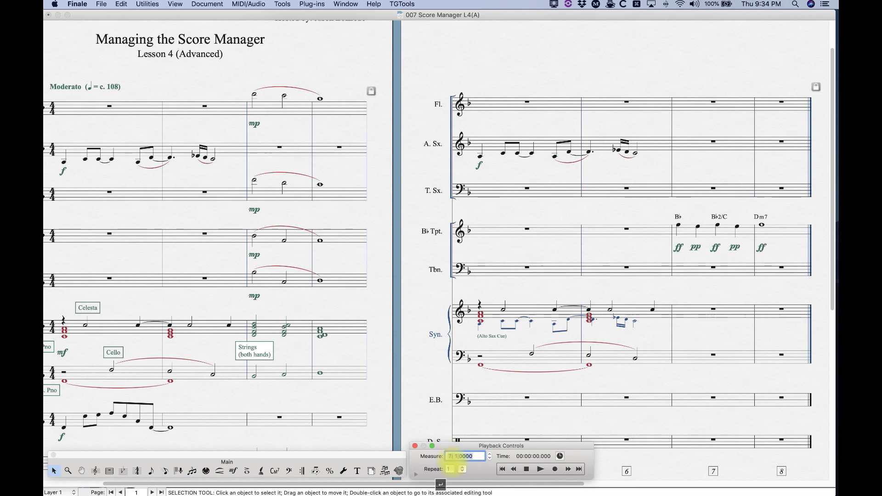
click(541, 469)
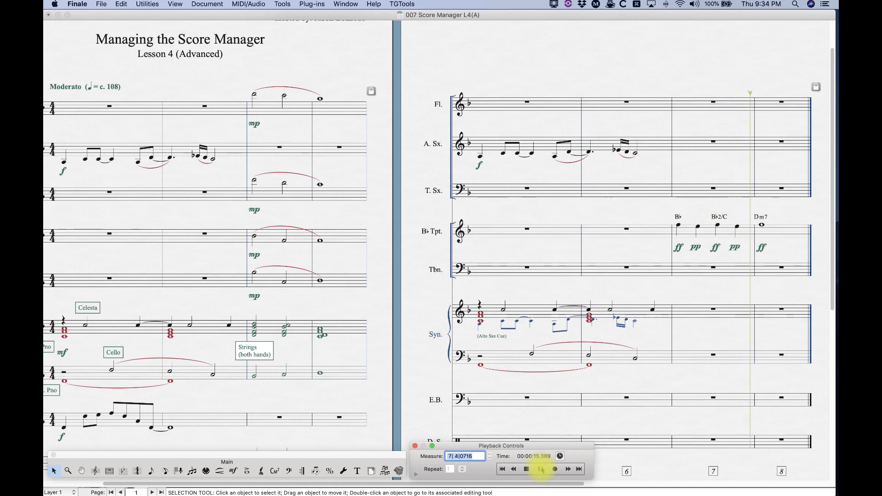
click(526, 469)
click(620, 242)
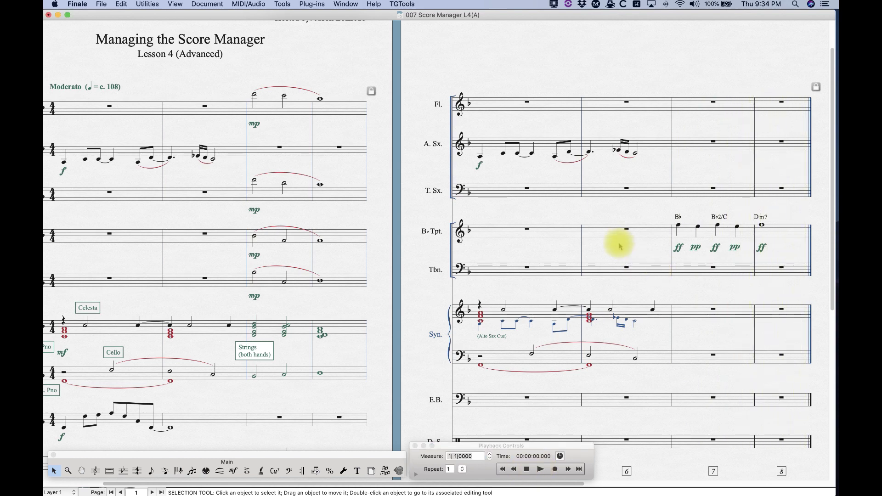
Mute the Expressions playback of the Trumpet in Bb in the Score Manager, and close the window
key(super+k)
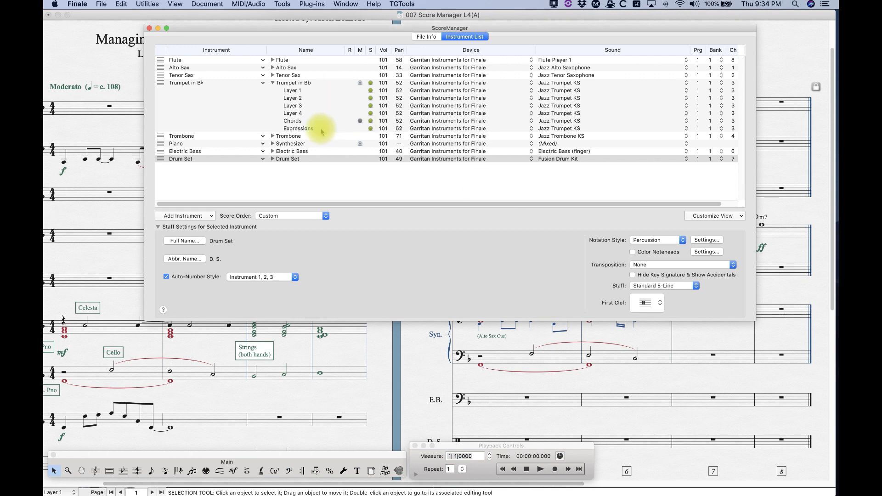
click(359, 130)
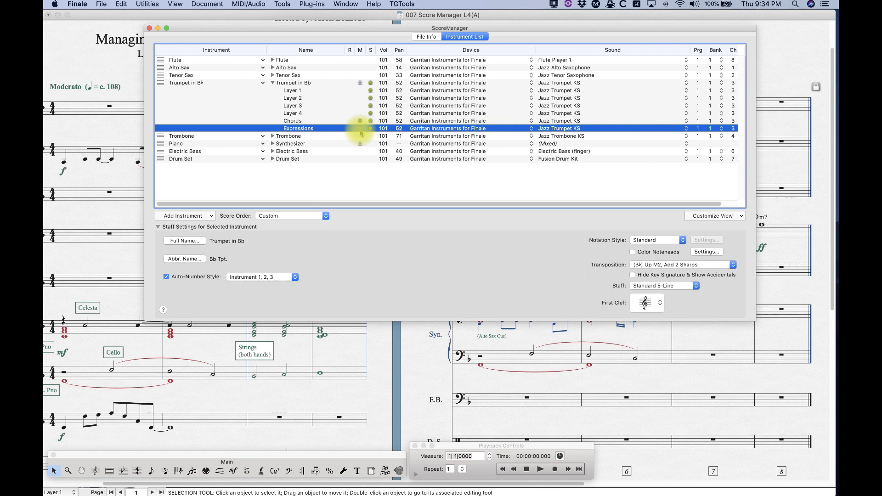
click(149, 29)
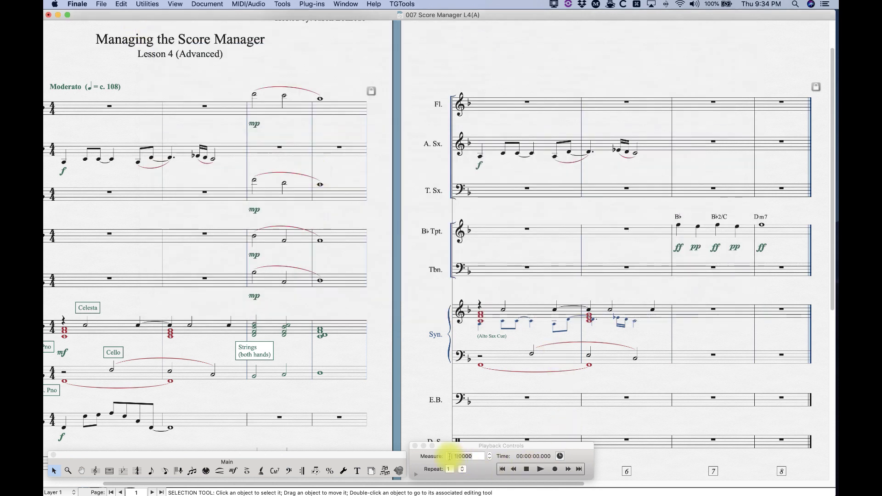
Play the trumpet passage in the last two measures to hear it with its expressions muted, and stop playback
click(450, 456)
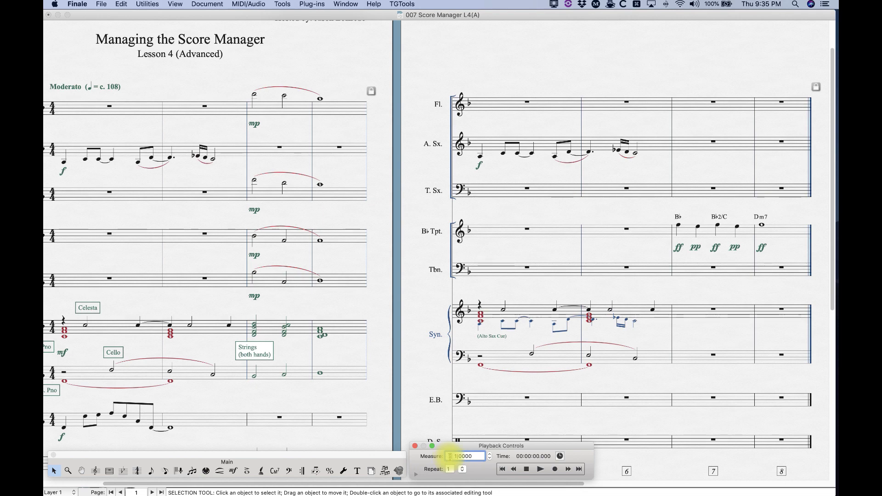
key(Return)
click(541, 469)
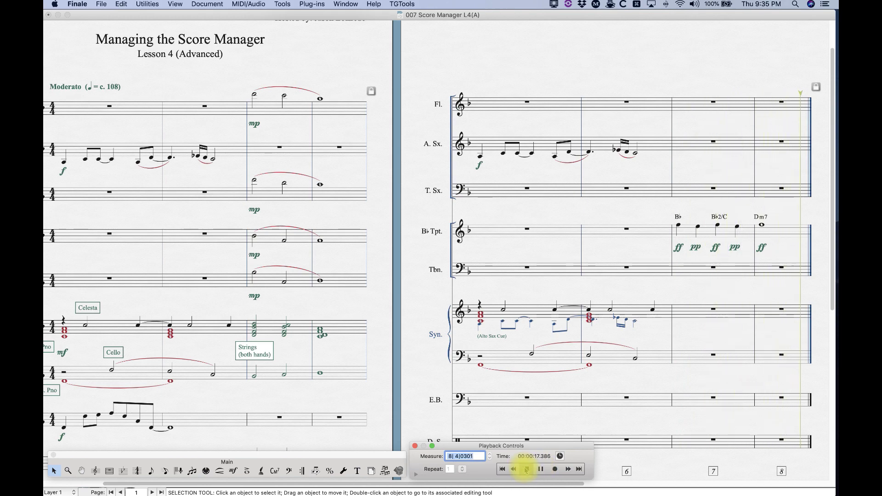
click(526, 469)
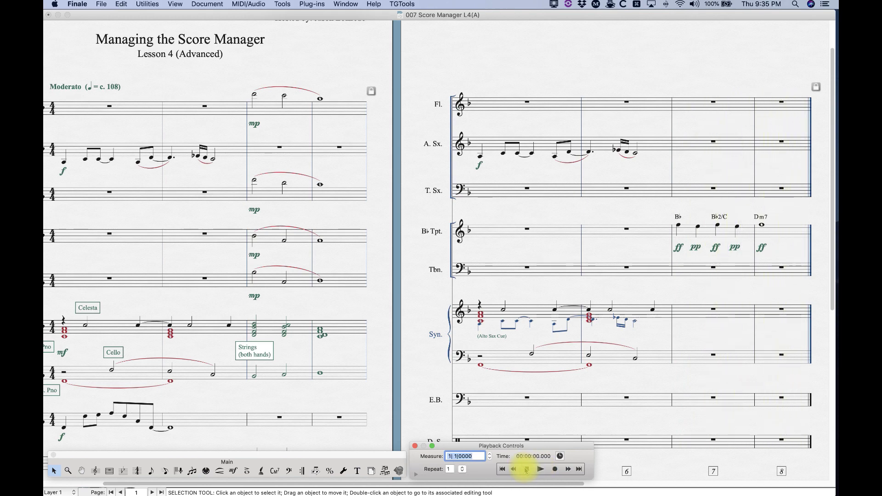
Collapse the Trumpet in Bb's layers in the Score Manager, and widen the window to show every column of the instrument list
click(514, 259)
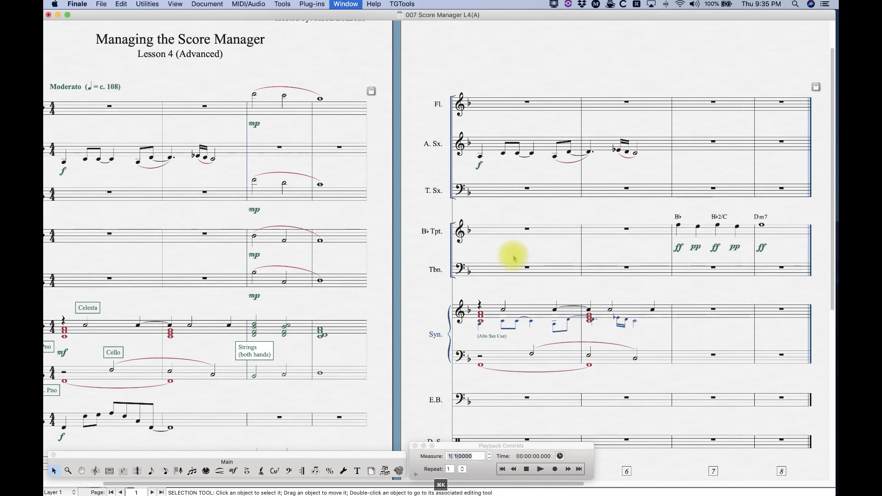
key(super+k)
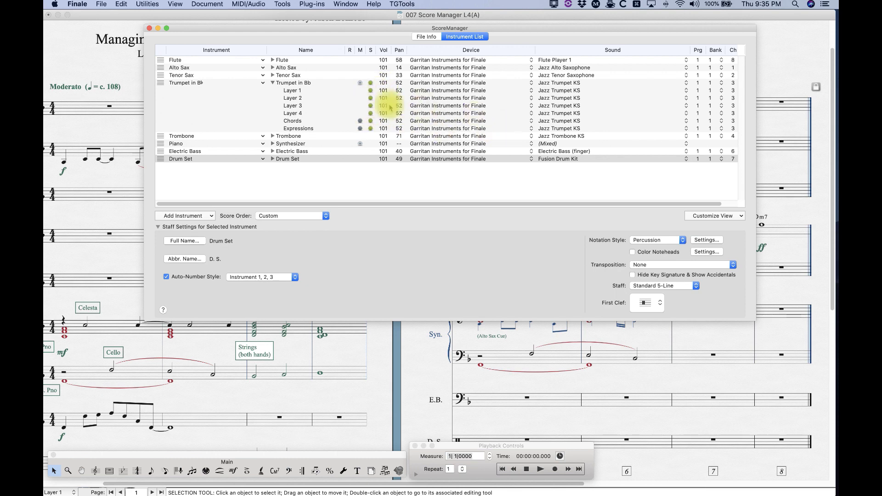
click(273, 83)
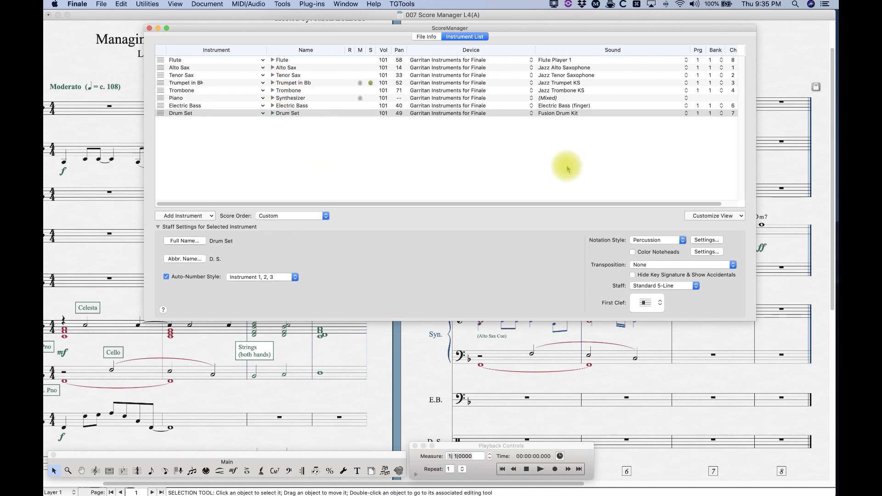
drag(755, 173, 802, 174)
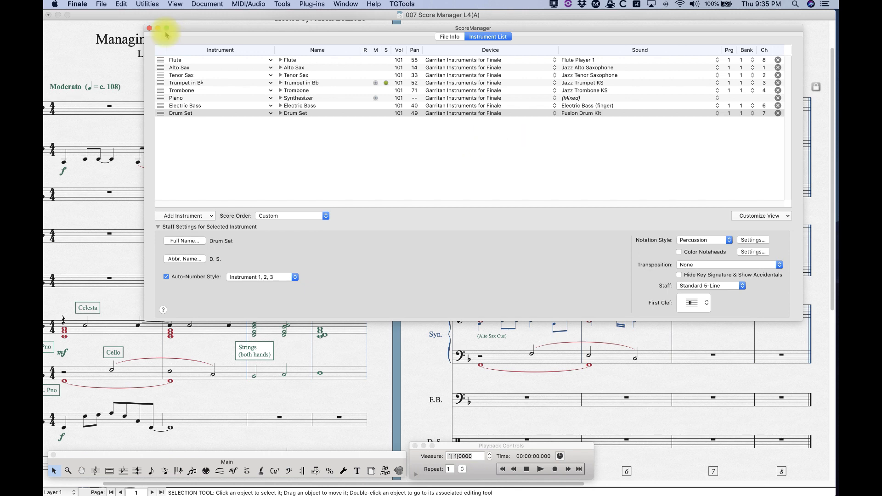
Select the Flute in the instrument list and view its available notation styles without changing the setting
click(161, 60)
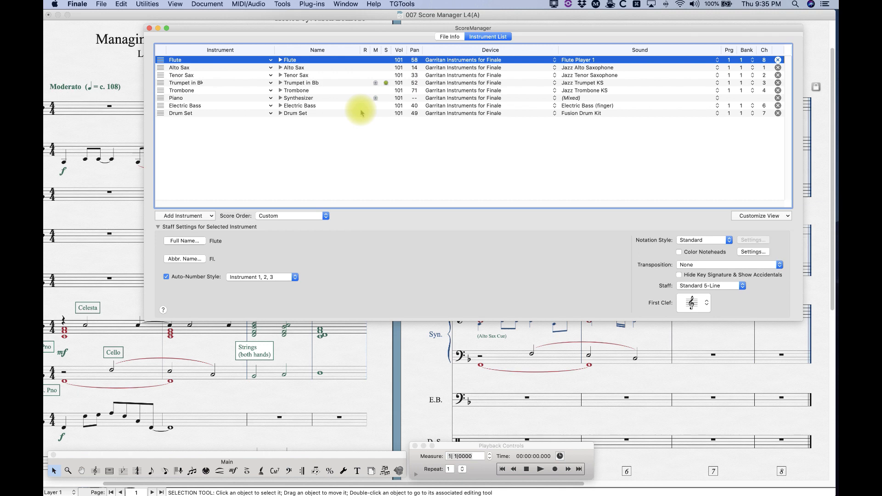
click(710, 240)
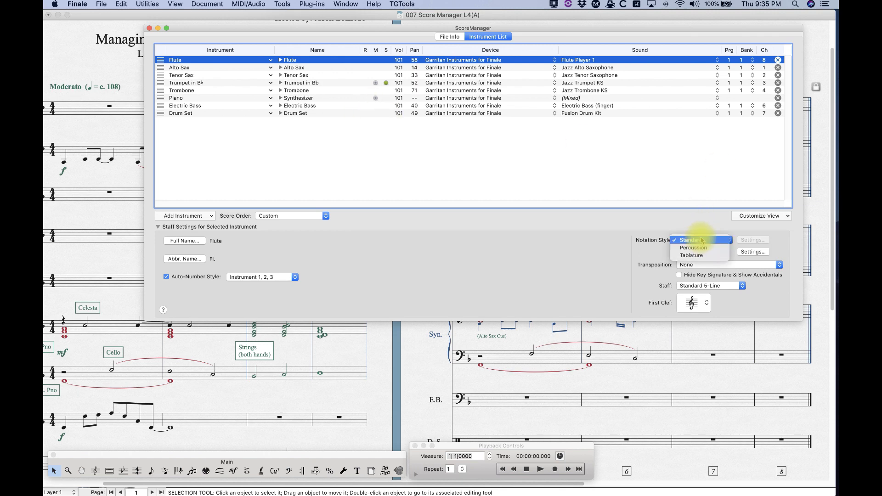
click(683, 186)
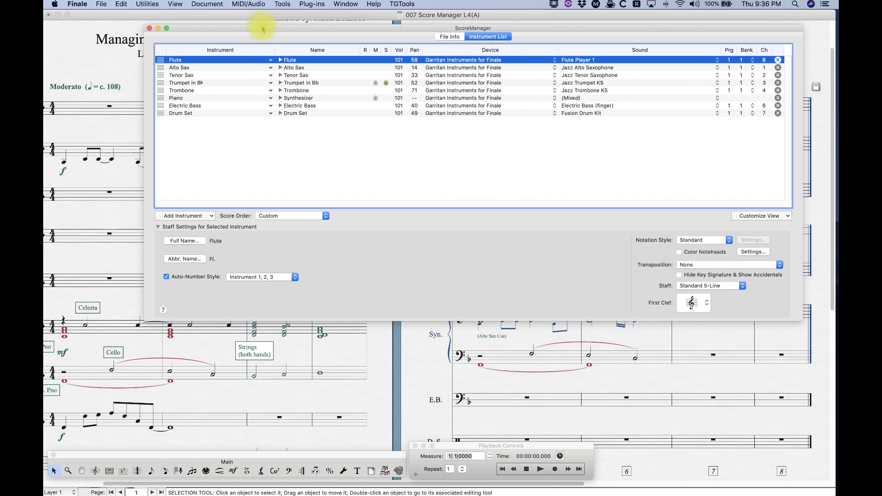